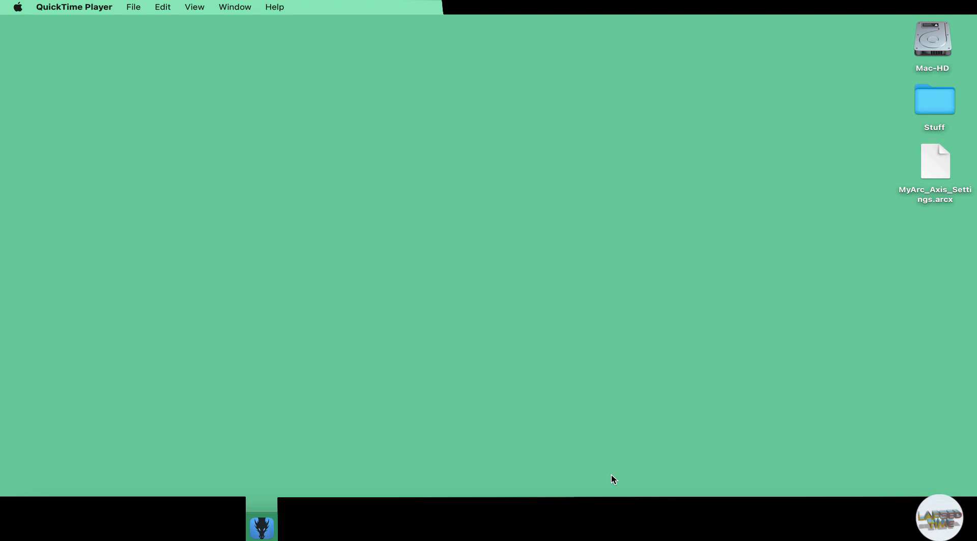
# - Launch Dragonframe and create scene SKY 021, take 01, at 30 fps
pyautogui.click(256, 534)
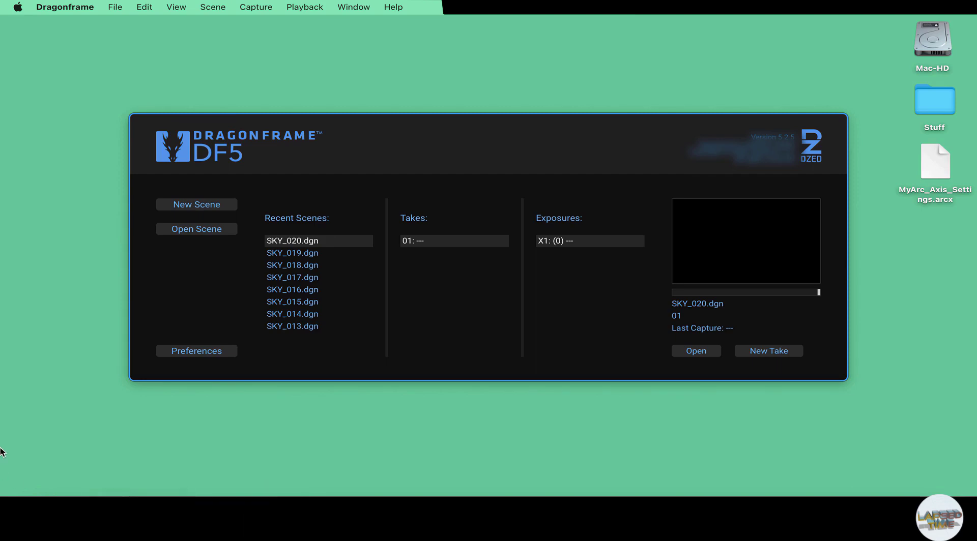
pyautogui.click(189, 208)
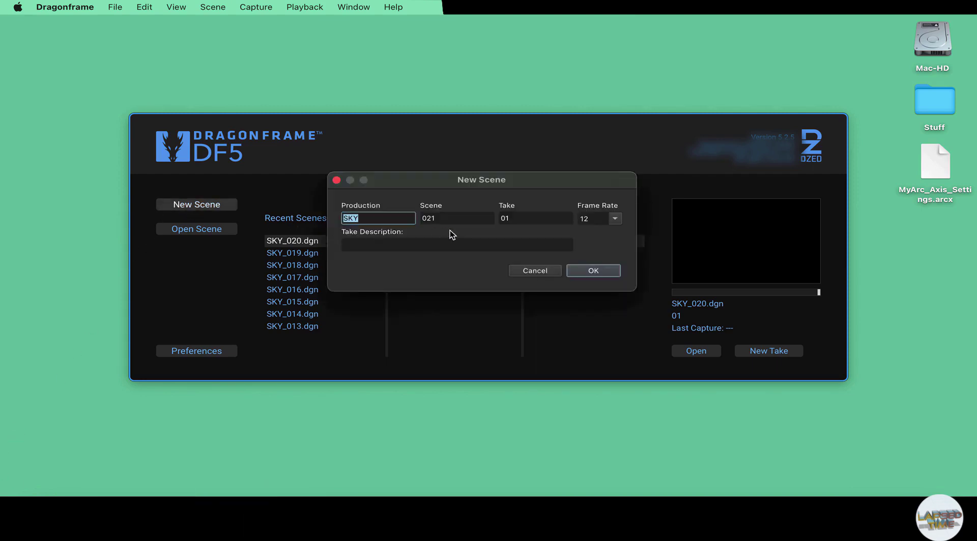
pyautogui.click(615, 220)
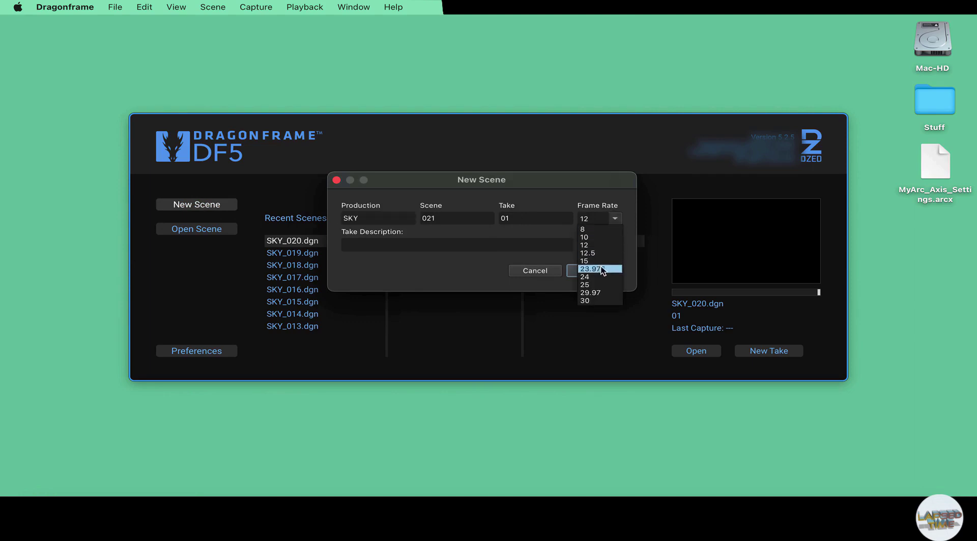
pyautogui.click(593, 301)
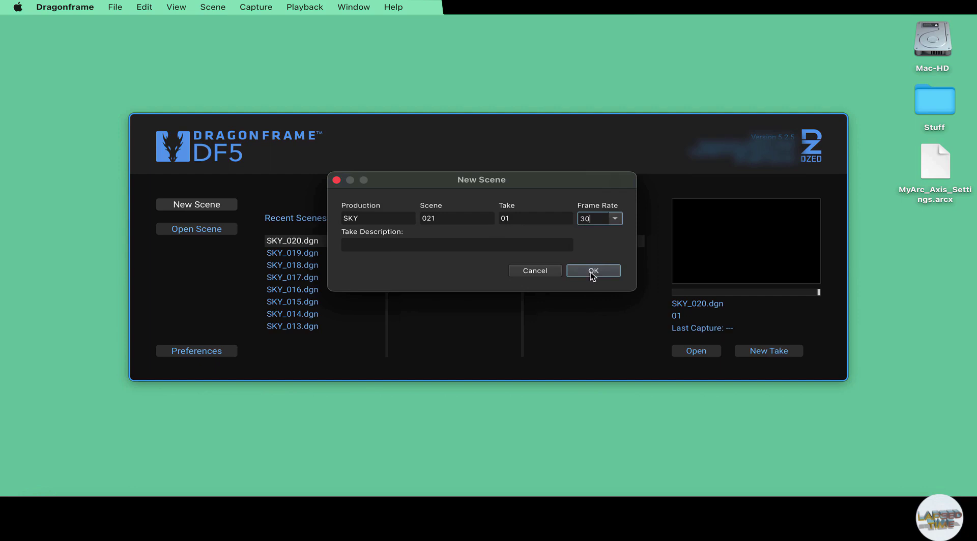
pyautogui.click(592, 272)
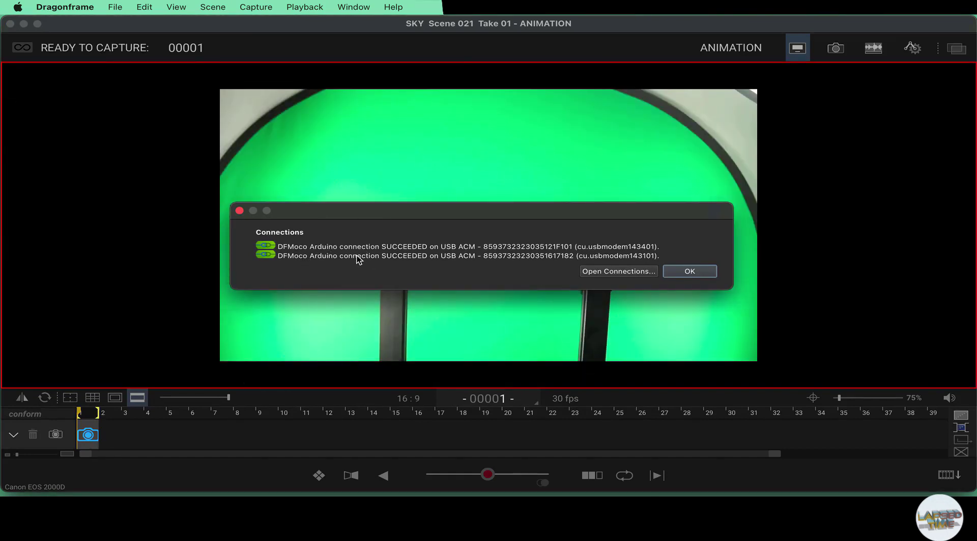
# - Dismiss the connections report, switch to the Arc Motion Control workspace and show its axis menu
pyautogui.click(686, 272)
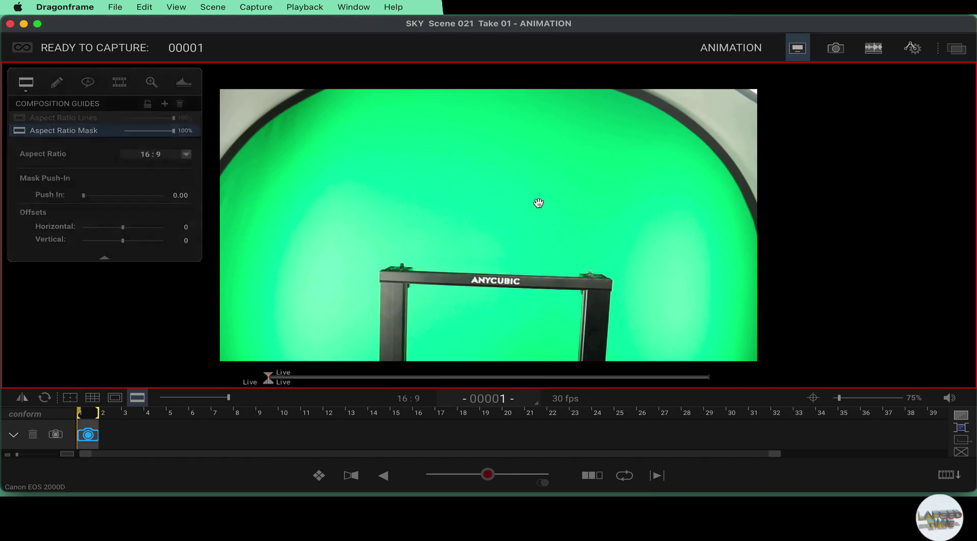
pyautogui.click(912, 48)
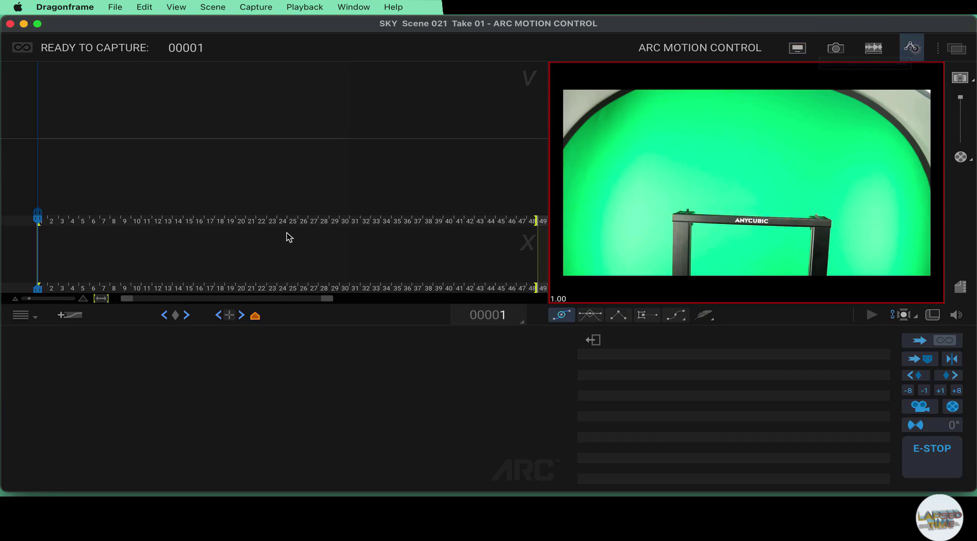
pyautogui.click(35, 318)
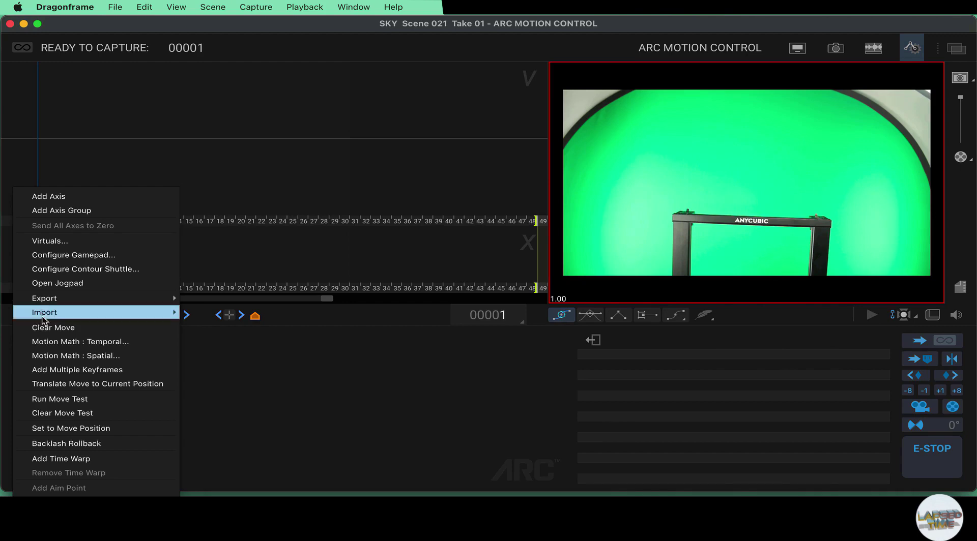
# - Import the axis setup from MyArc_Axis_Settings.arcx and select the Table_Slide axis
pyautogui.moveTo(50, 312)
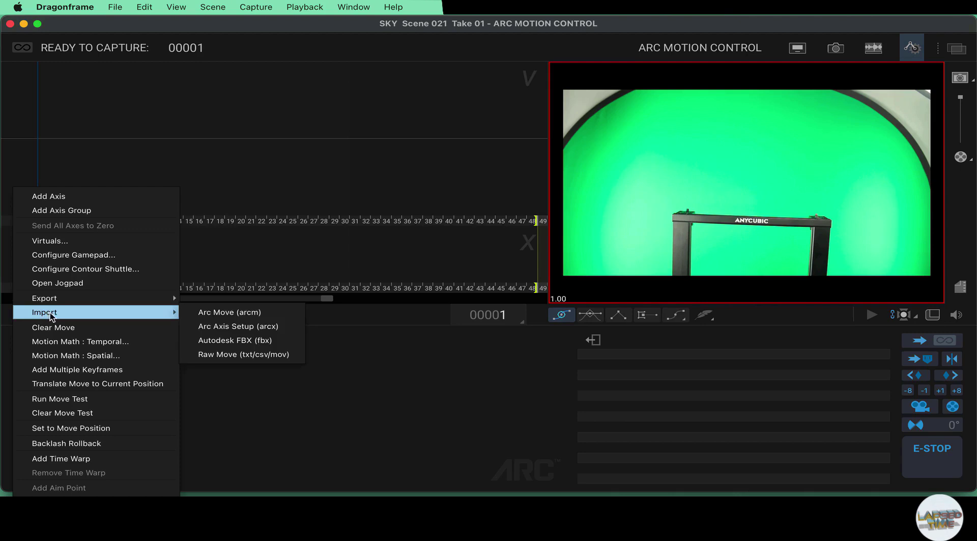
pyautogui.click(218, 328)
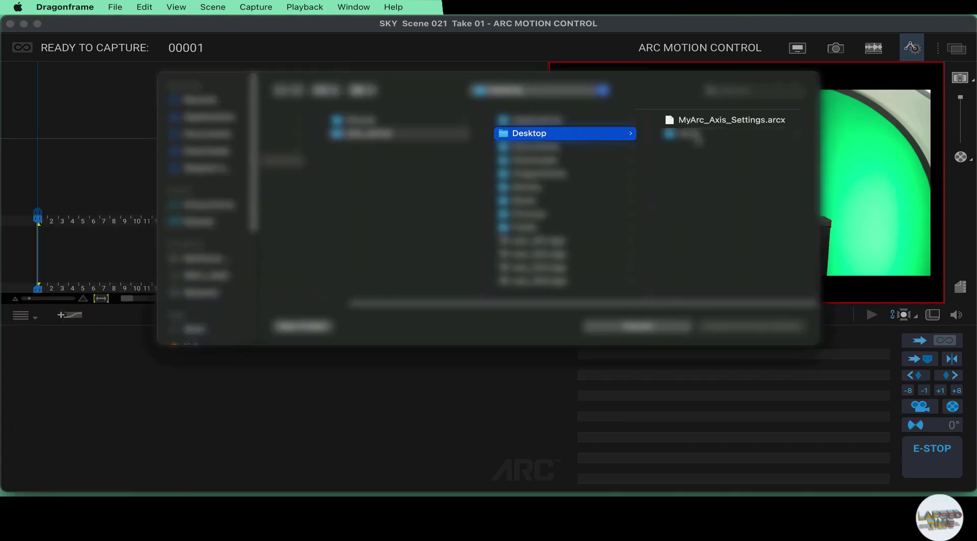
pyautogui.click(707, 120)
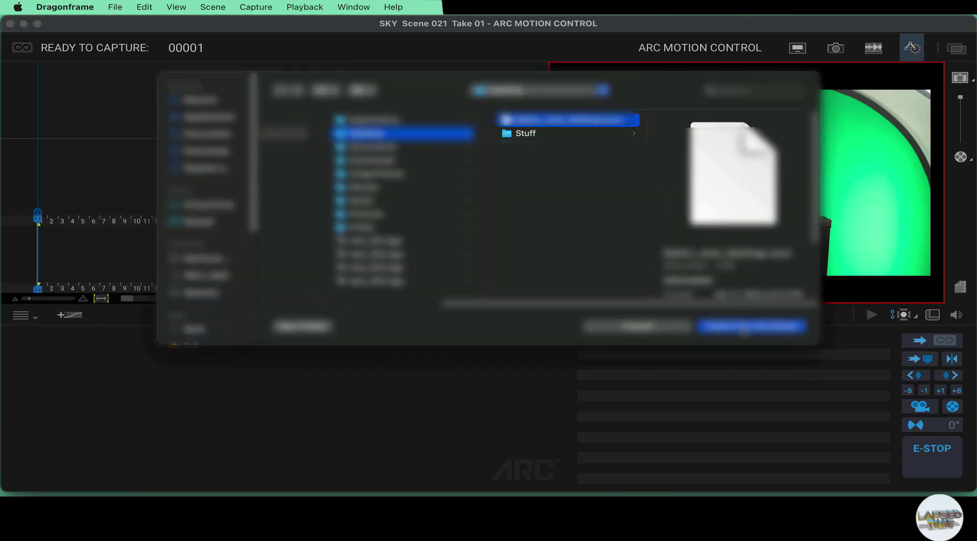
pyautogui.click(744, 327)
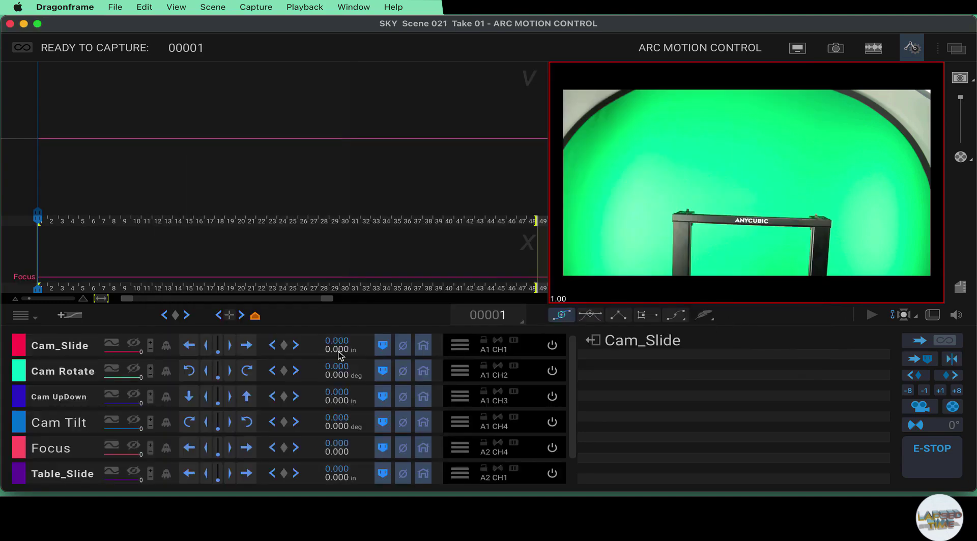
pyautogui.scroll(-1, 230, 369)
pyautogui.scroll(-2, 230, 370)
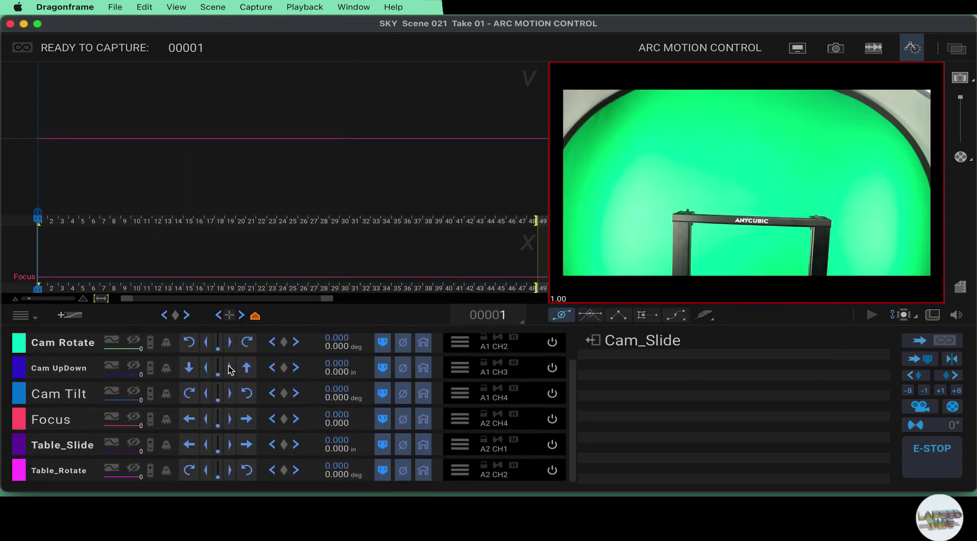
pyautogui.scroll(3, 230, 369)
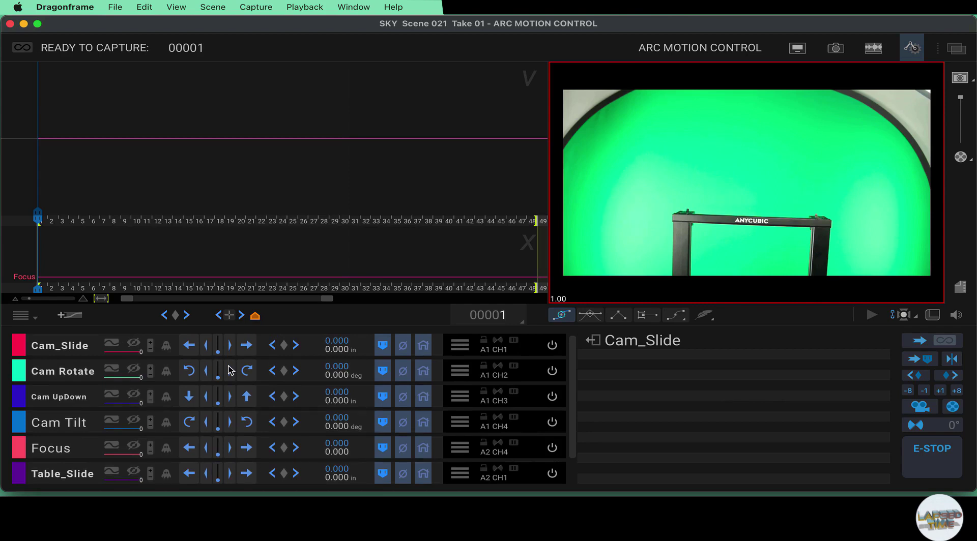
pyautogui.press('Up')
pyautogui.press('Up')
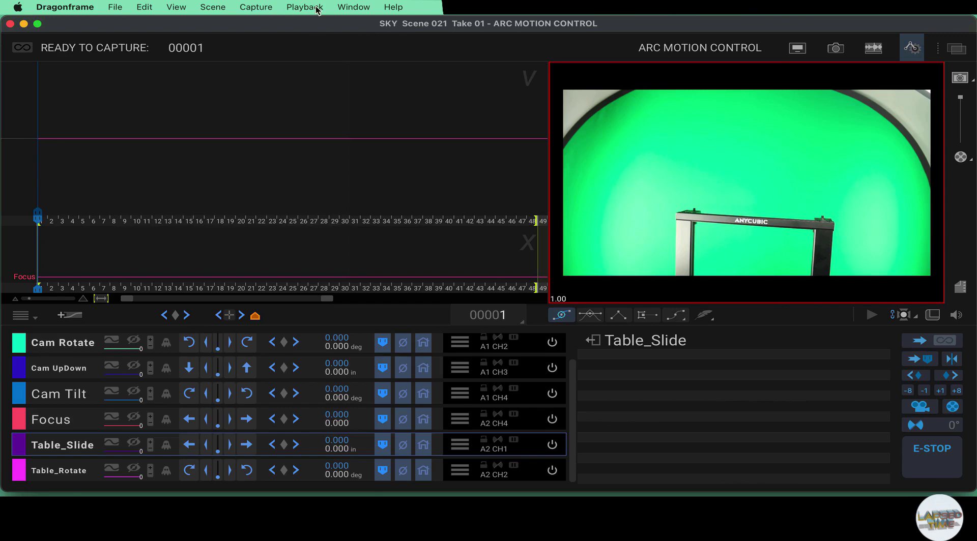
# - Change the scene's end frame from 48 to 320 in the General scene settings
pyautogui.click(213, 10)
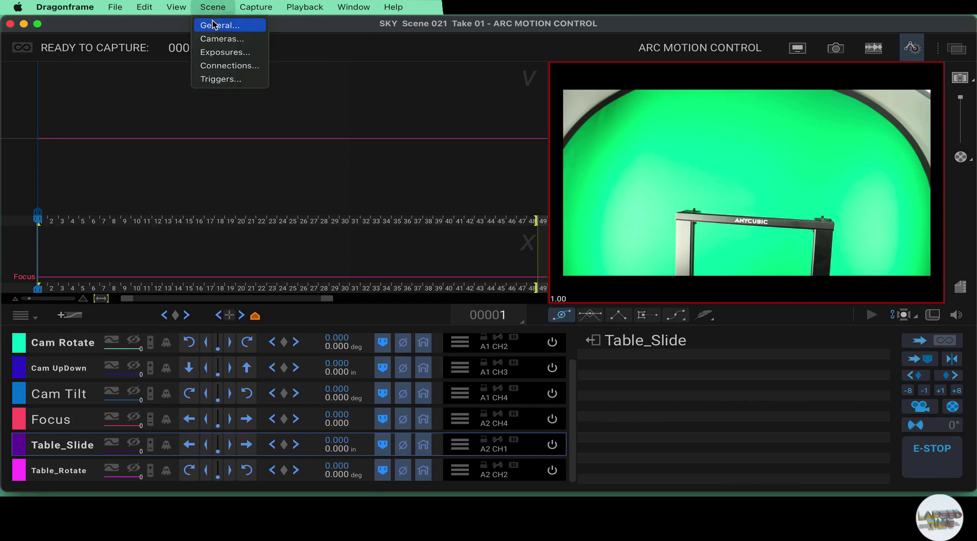
pyautogui.click(220, 25)
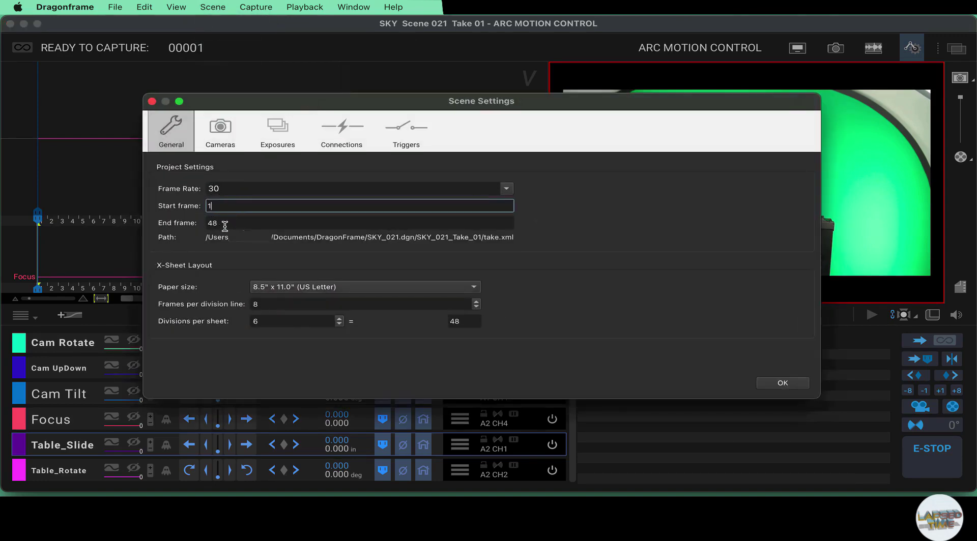
pyautogui.press('Tab')
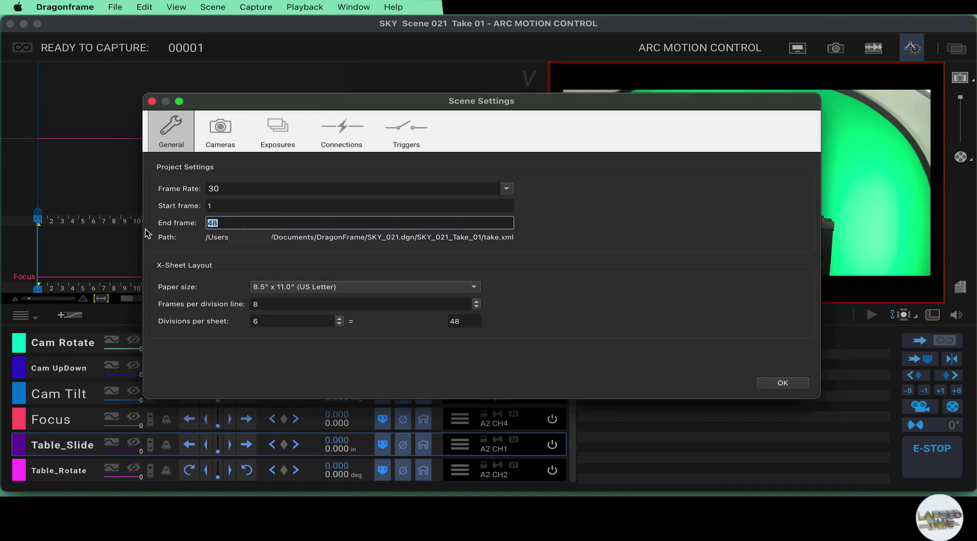
pyautogui.write('320')
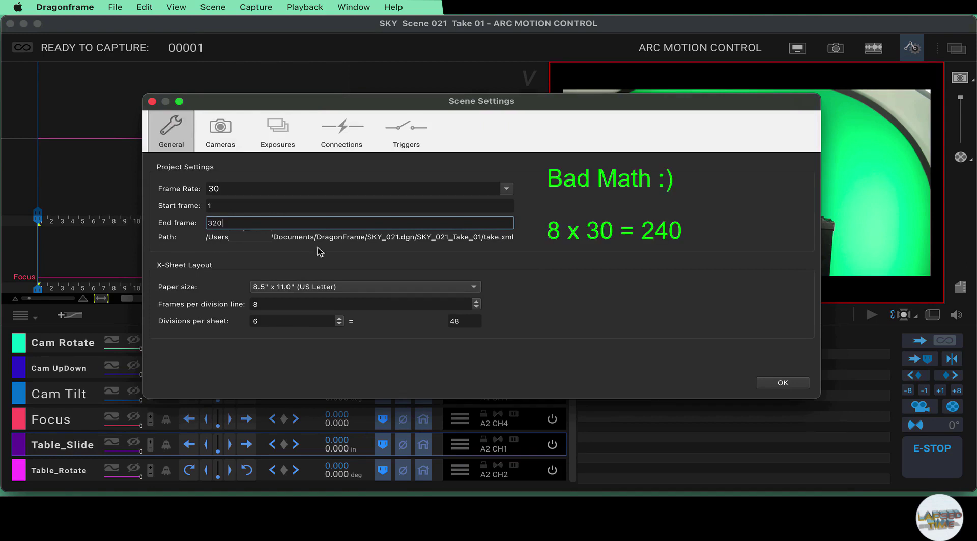
pyautogui.click(796, 382)
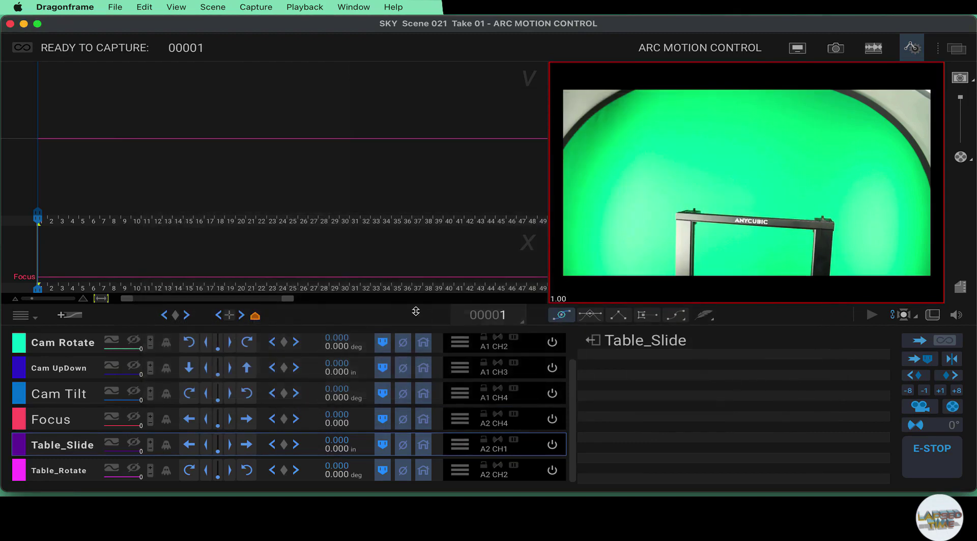
# - Widen the timeline to show seconds and pull the move's end marker back to 8 s
pyautogui.moveTo(292, 300); pyautogui.dragTo(487, 290)
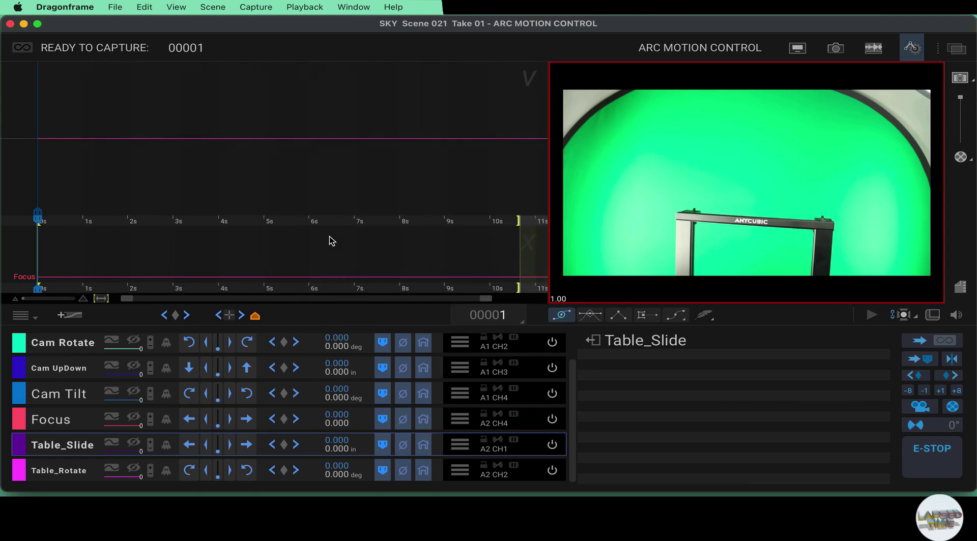
pyautogui.moveTo(518, 222); pyautogui.dragTo(403, 222)
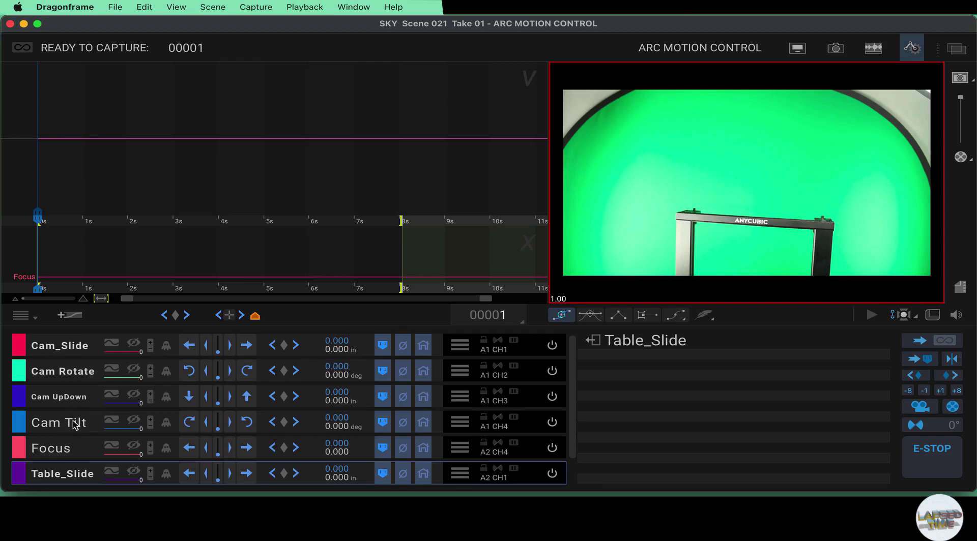
# - Jog Cam Tilt to 24.245 deg, Cam_Slide to -5.628 in and Cam Rotate to -10.746 deg
pyautogui.click(248, 423)
pyautogui.click(248, 423)
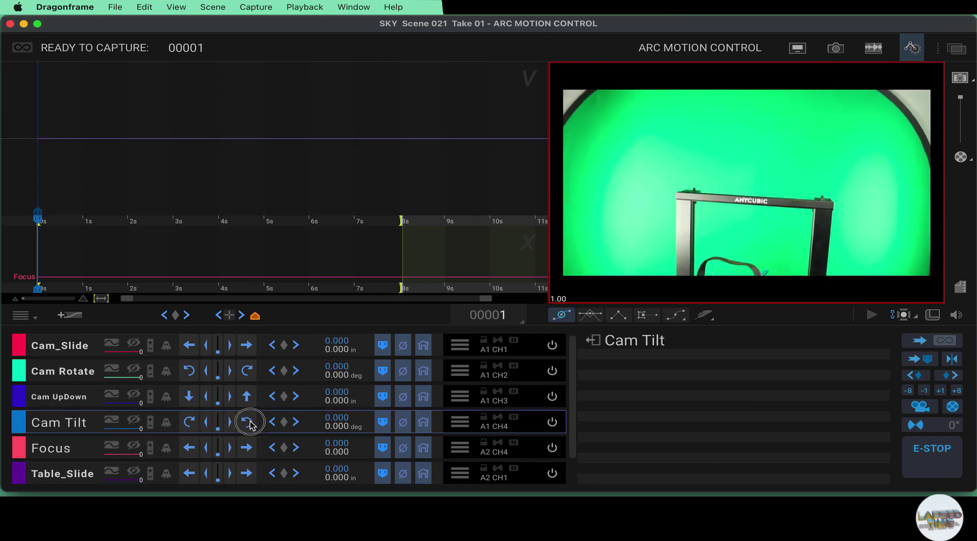
pyautogui.click(249, 425)
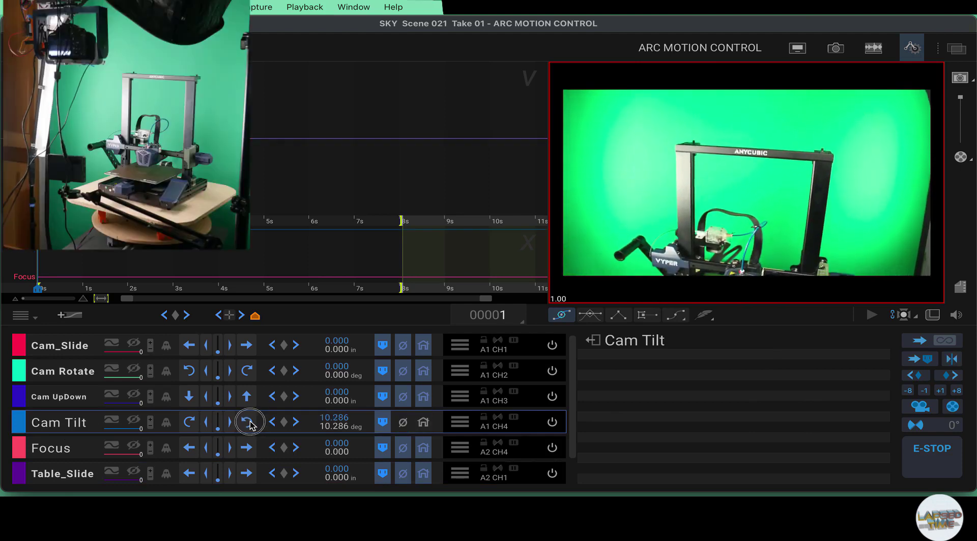
pyautogui.click(249, 425)
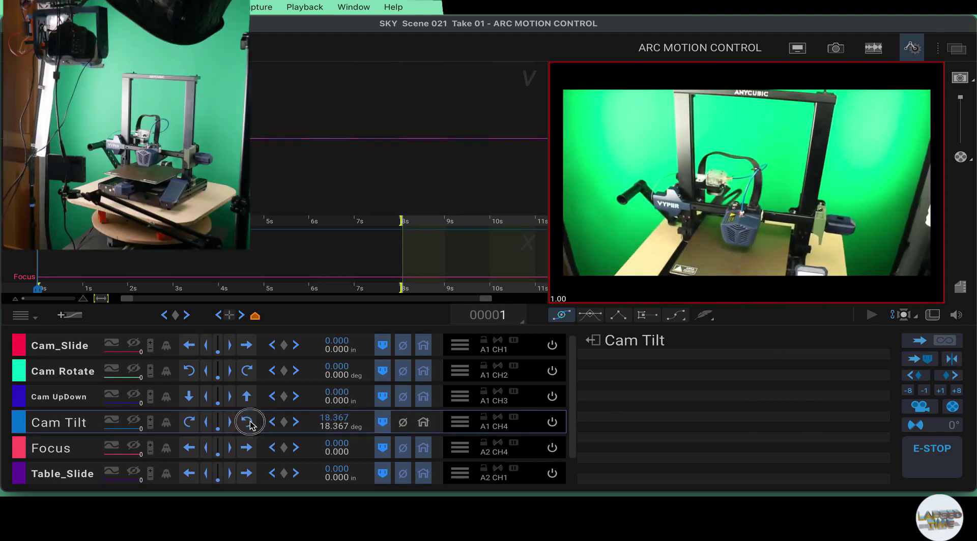
pyautogui.click(249, 425)
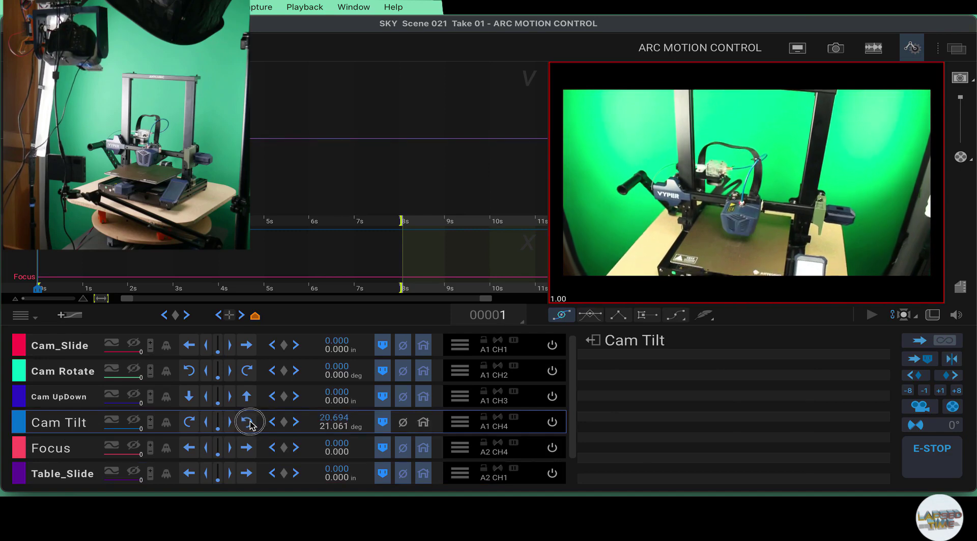
pyautogui.click(250, 425)
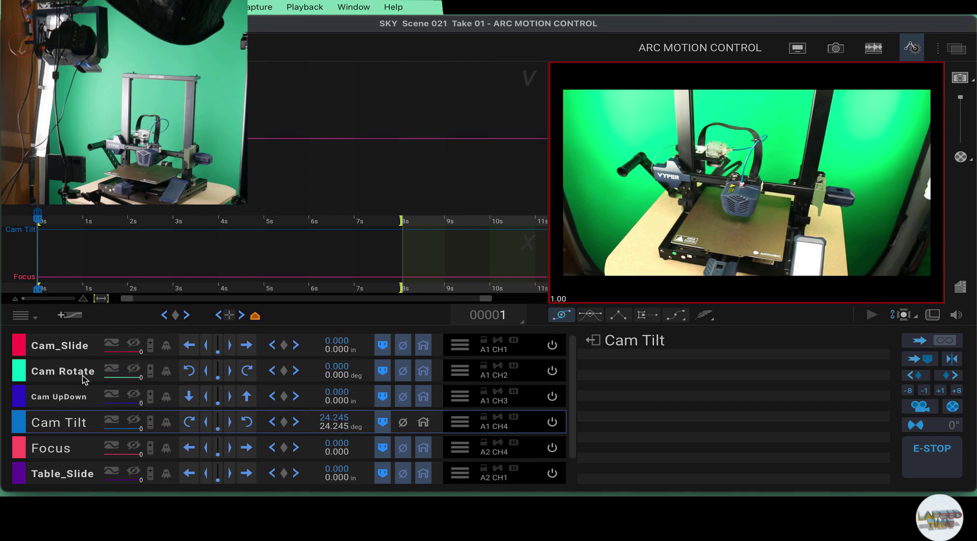
pyautogui.click(188, 346)
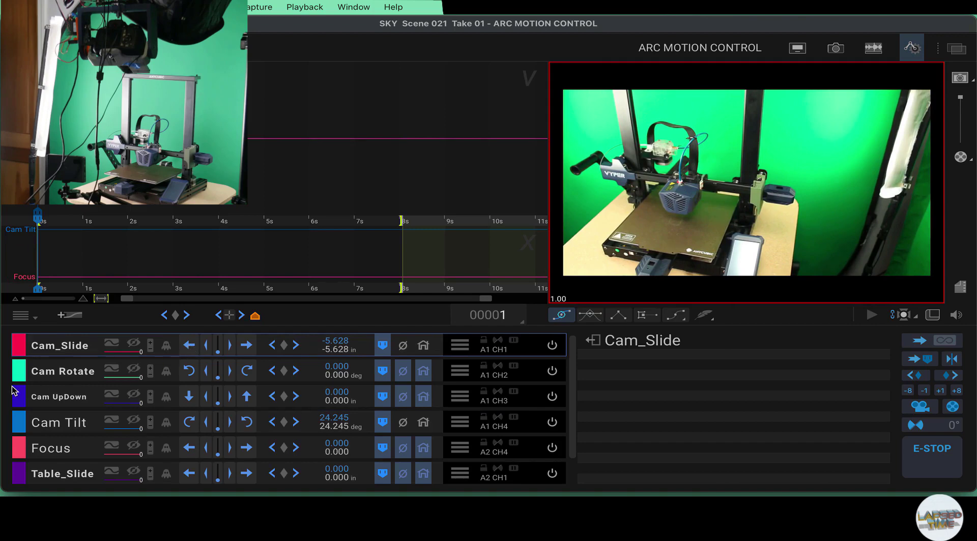
pyautogui.click(191, 372)
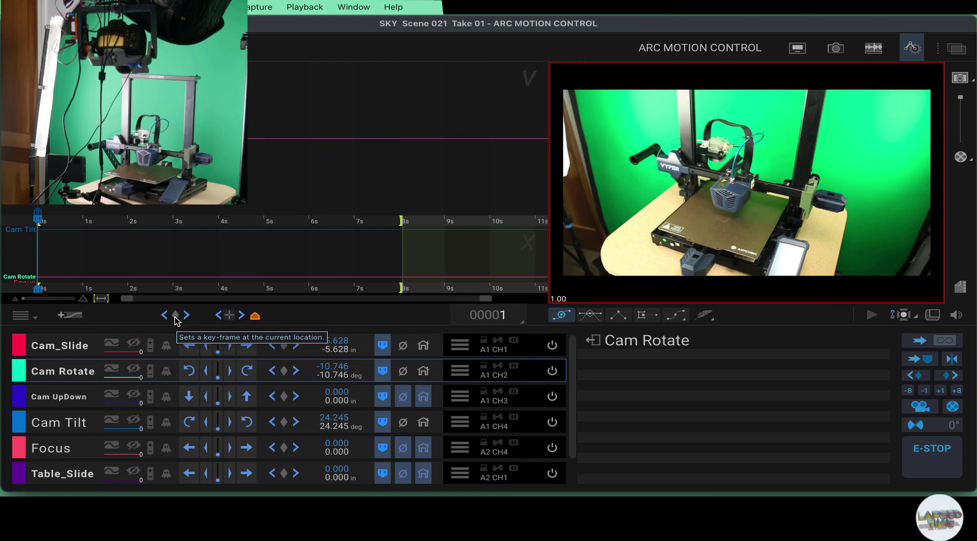
# - Keyframe the starting camera pose at frame 1 and move the playhead to frame 121
pyautogui.click(175, 315)
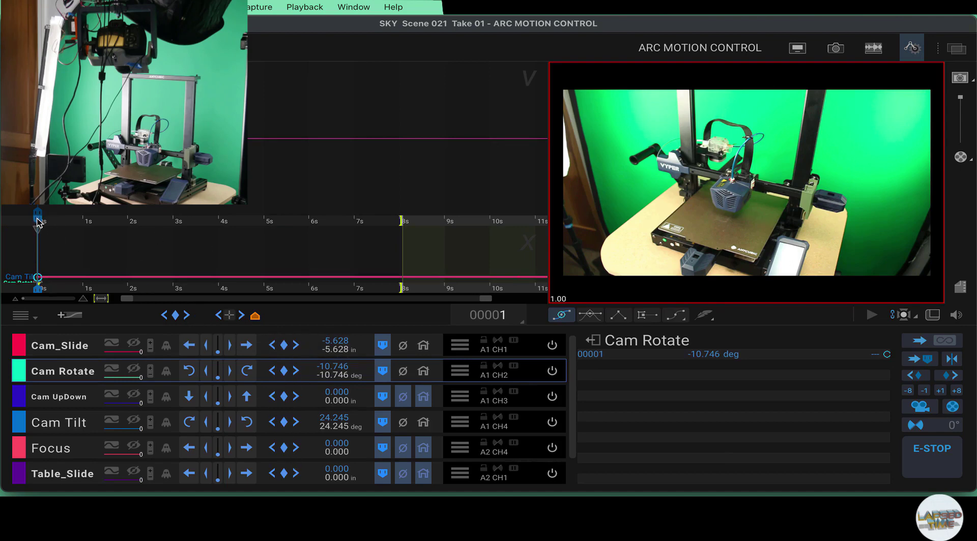
pyautogui.moveTo(37, 223); pyautogui.dragTo(219, 232)
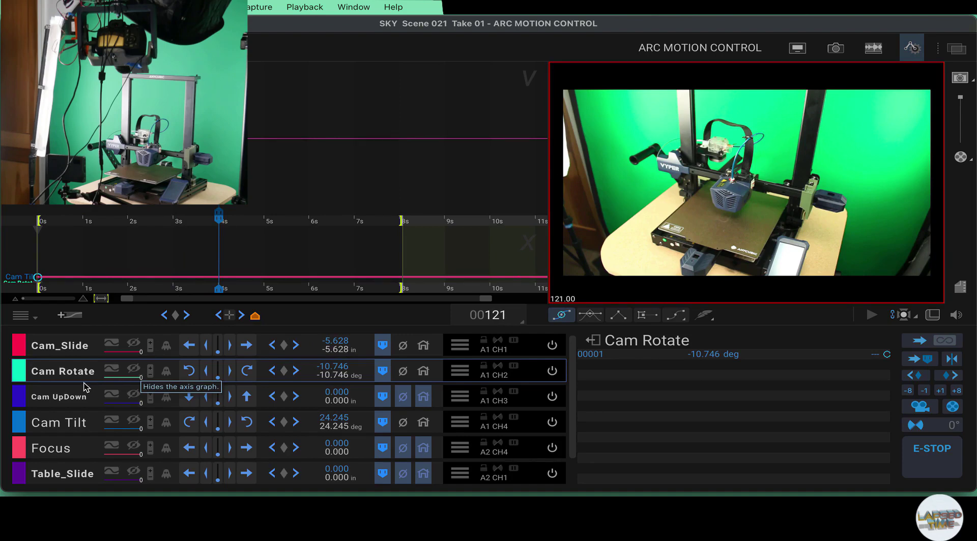
# - Jog Cam_Slide, Cam UpDown and Table_Slide, then Cam Rotate to 6.119 deg and Cam Tilt to 19.959 deg
pyautogui.click(191, 347)
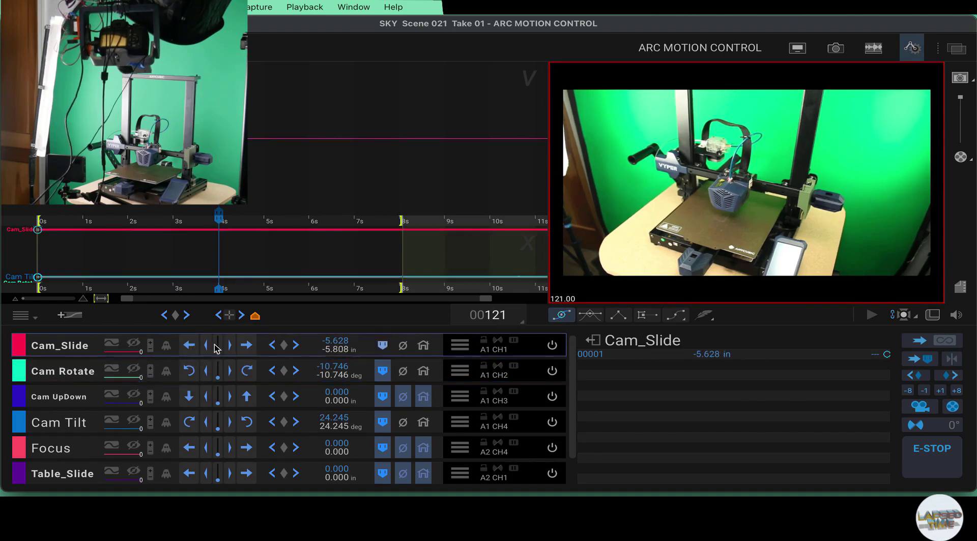
pyautogui.click(246, 346)
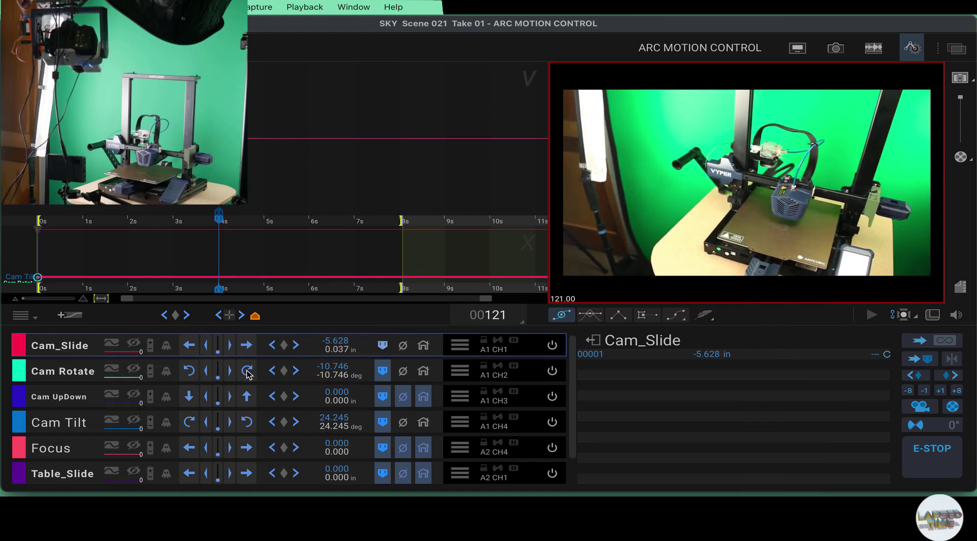
pyautogui.click(189, 399)
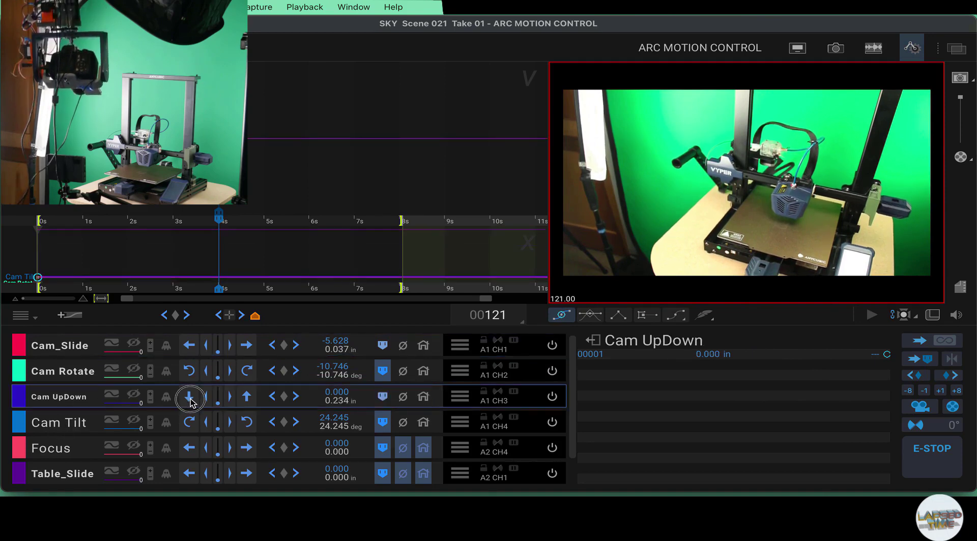
pyautogui.click(188, 476)
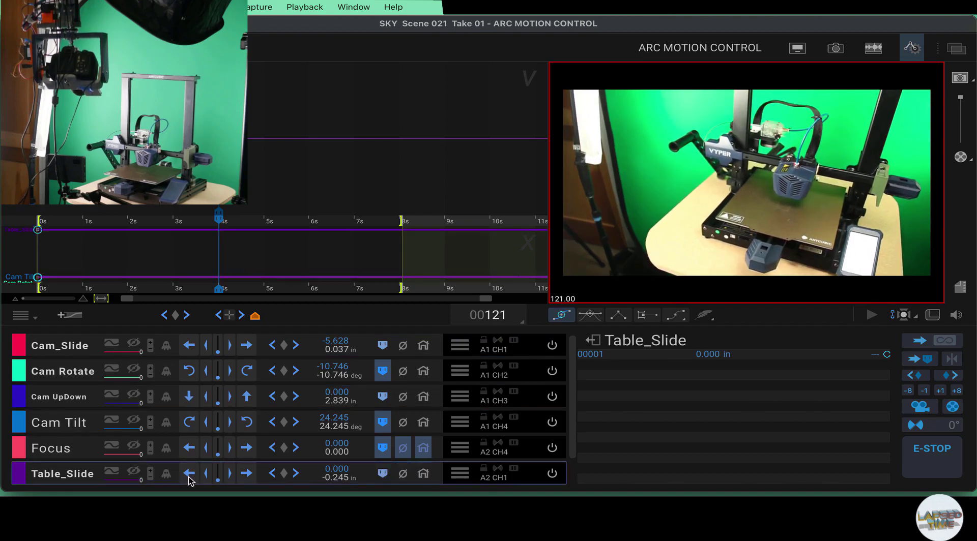
pyautogui.click(247, 474)
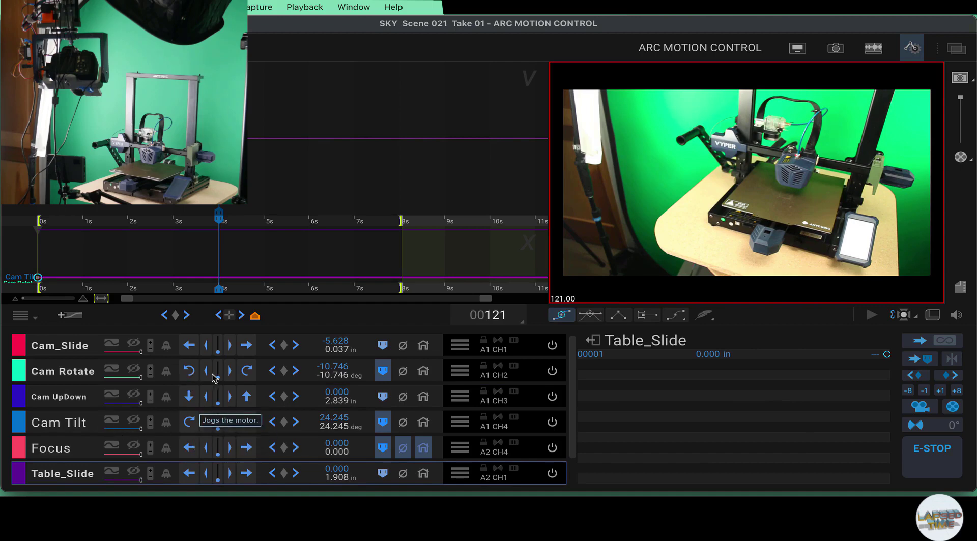
pyautogui.click(247, 371)
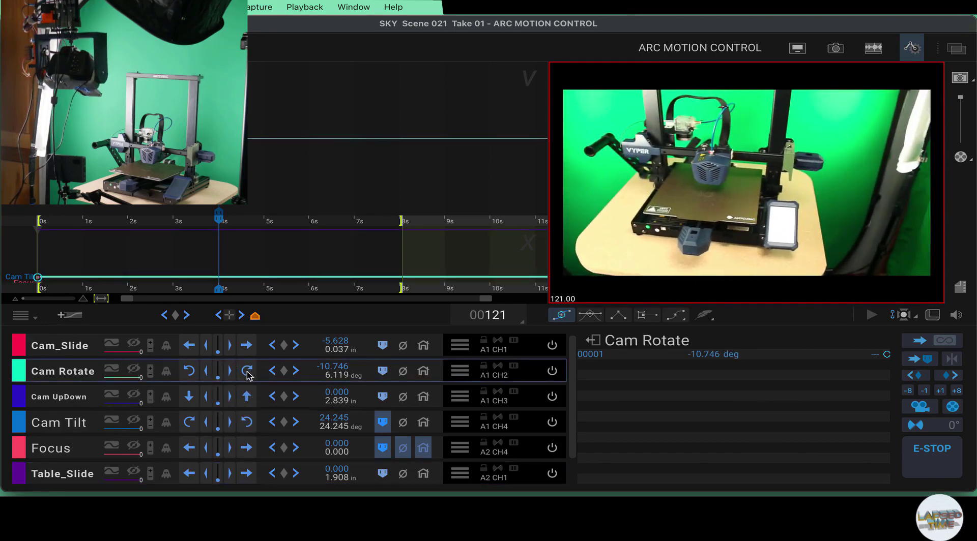
pyautogui.click(191, 423)
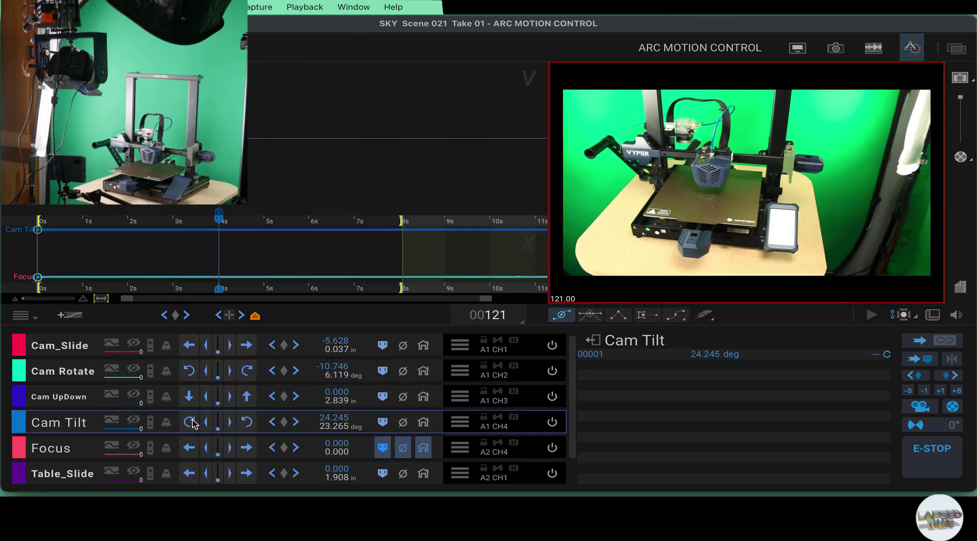
pyautogui.click(192, 422)
pyautogui.click(191, 423)
pyautogui.click(191, 422)
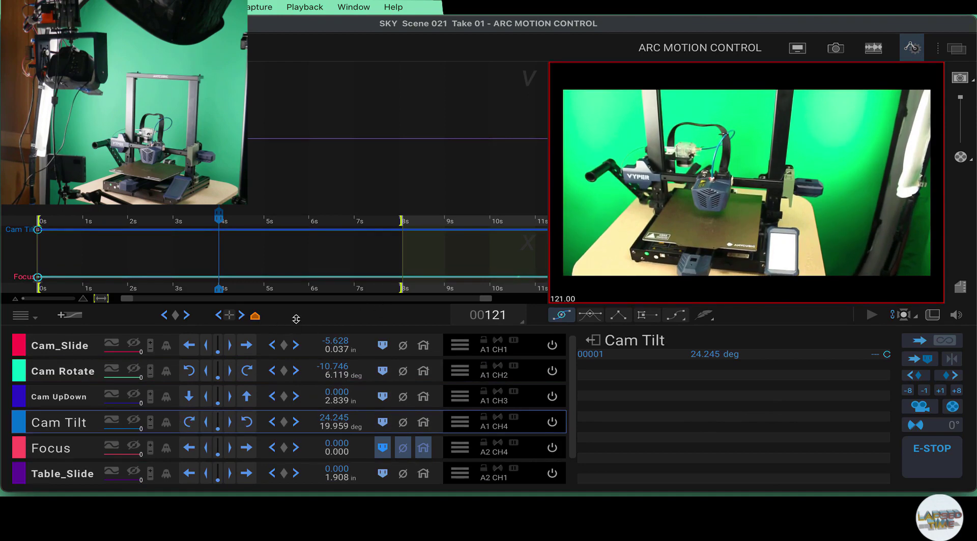
# - Keyframe frame 121, then at frame 240 set Cam Tilt 31.102 deg, Cam Rotate 16.119 deg, Cam_Slide 2.335 in
pyautogui.click(175, 315)
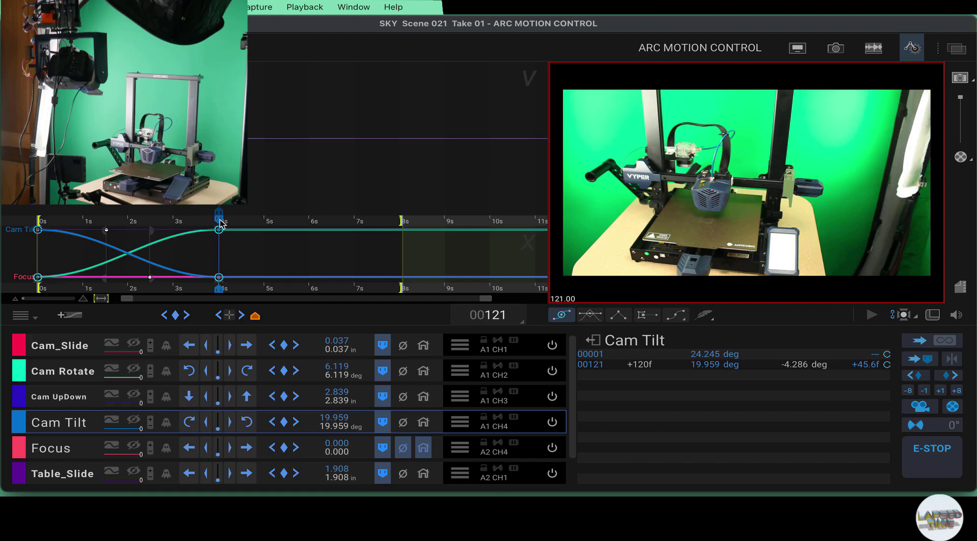
pyautogui.moveTo(218, 219); pyautogui.dragTo(398, 231)
pyautogui.click(187, 476)
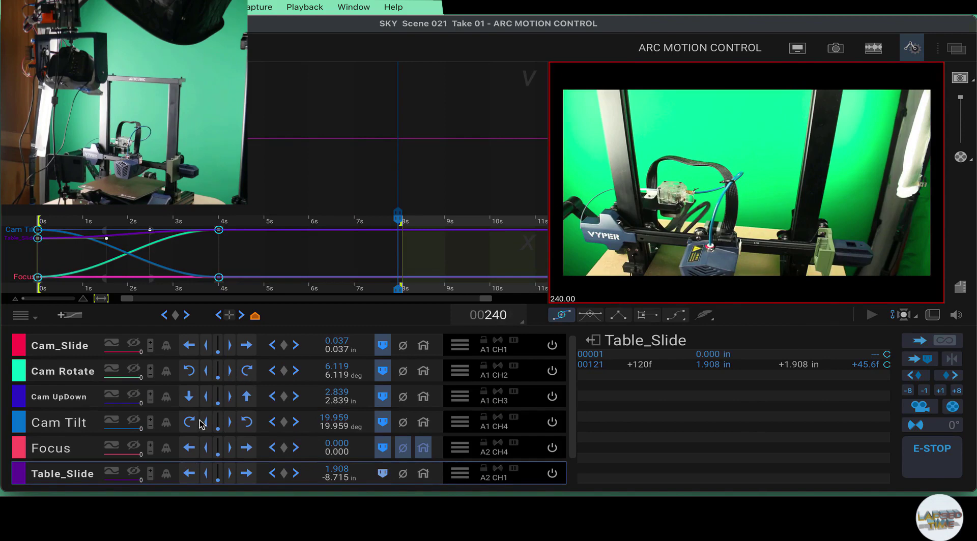
pyautogui.click(248, 421)
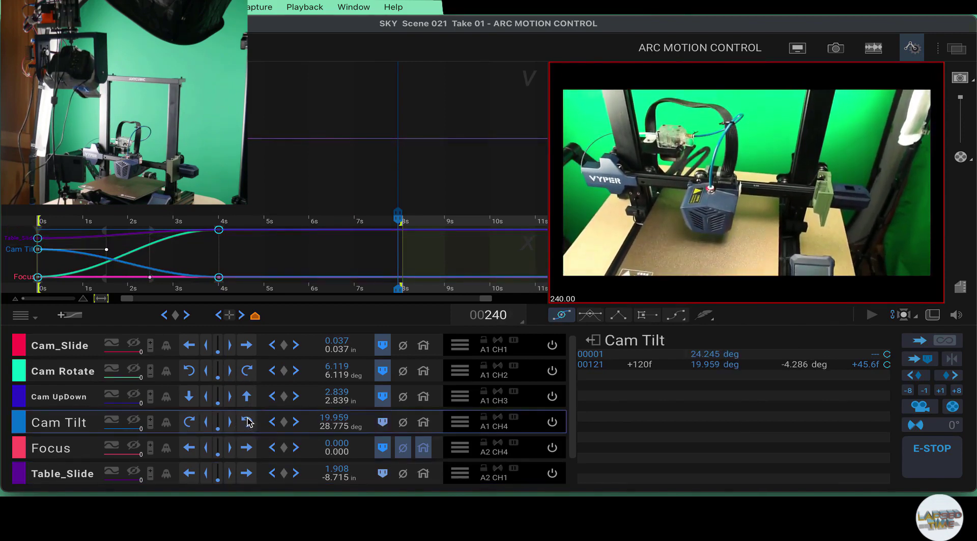
pyautogui.click(248, 422)
pyautogui.click(247, 422)
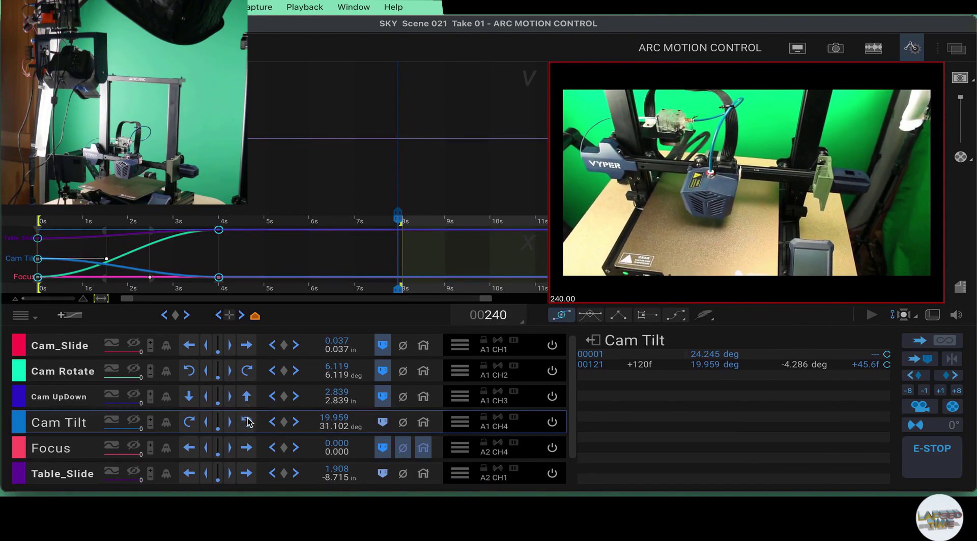
pyautogui.click(248, 373)
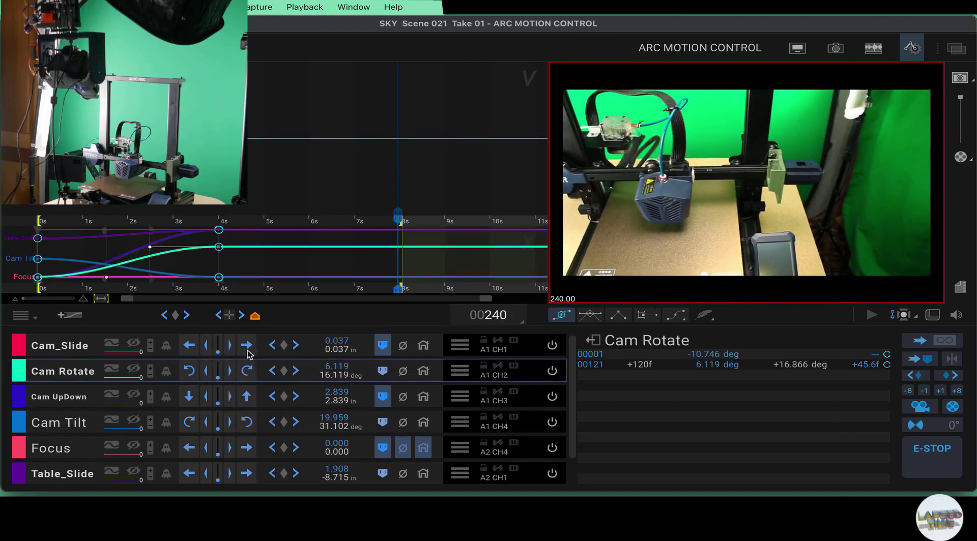
pyautogui.click(248, 349)
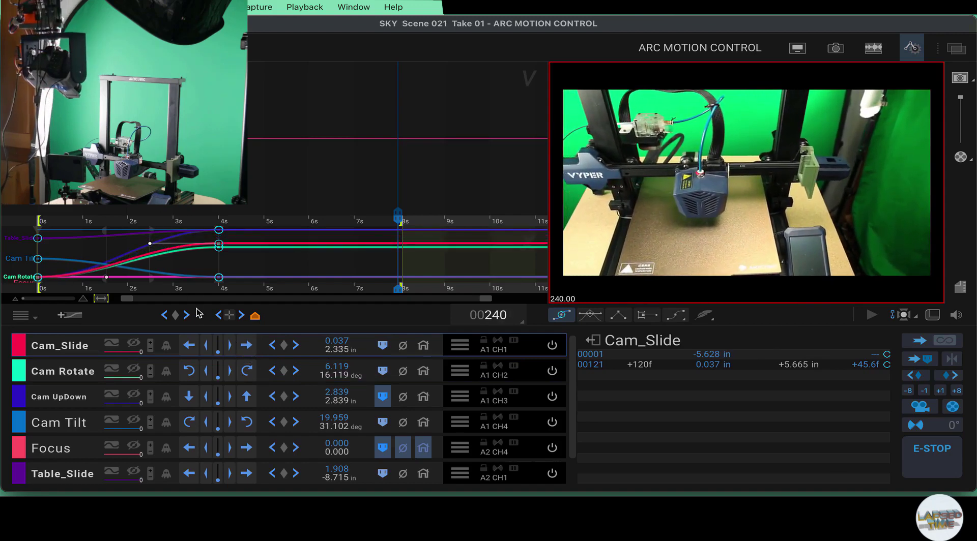
# - Keyframe the third pose at frame 240 and return the playhead to frame 185
pyautogui.click(175, 315)
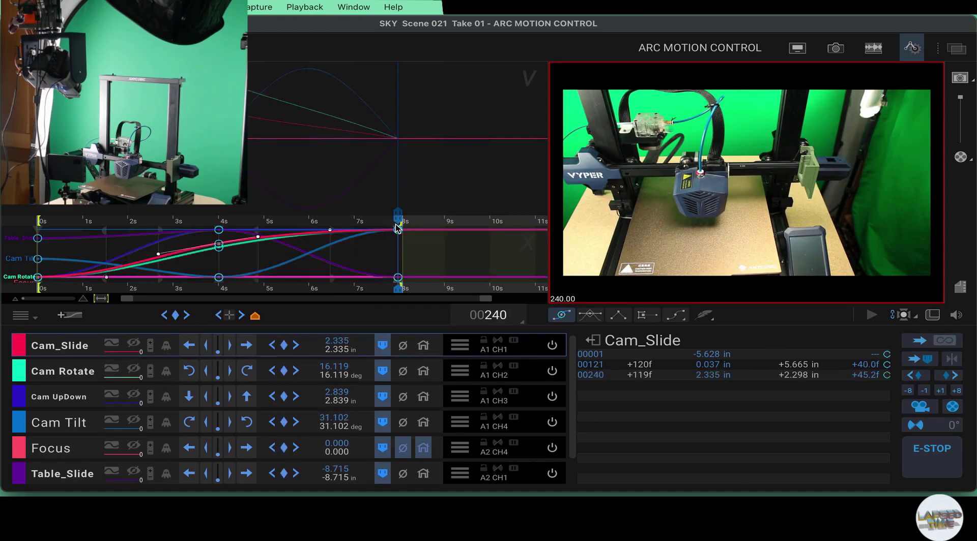
pyautogui.moveTo(400, 222); pyautogui.dragTo(316, 222)
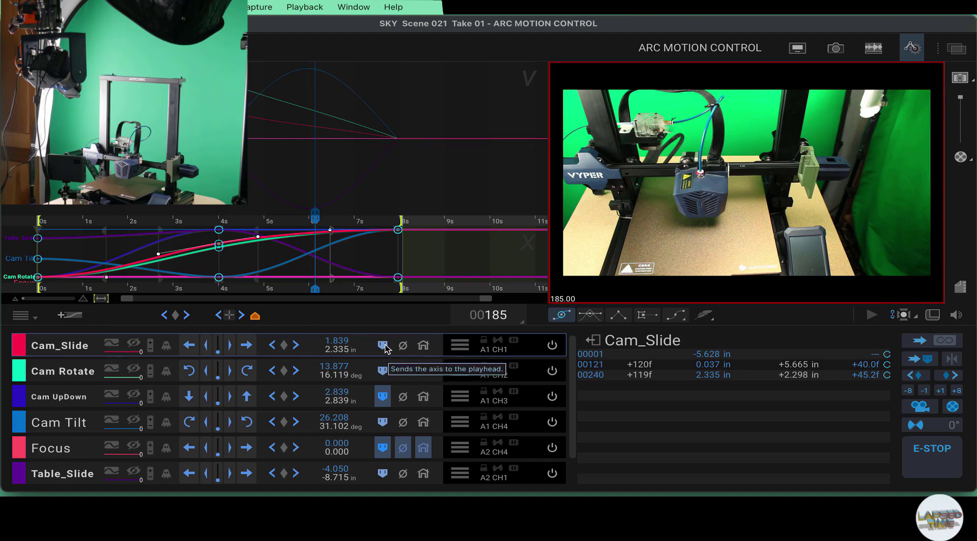
# - Send Cam_Slide, Cam Rotate, Cam Tilt and Table_Slide to frame 185, lower Cam Tilt to 23.143 deg, and keyframe it
pyautogui.click(382, 346)
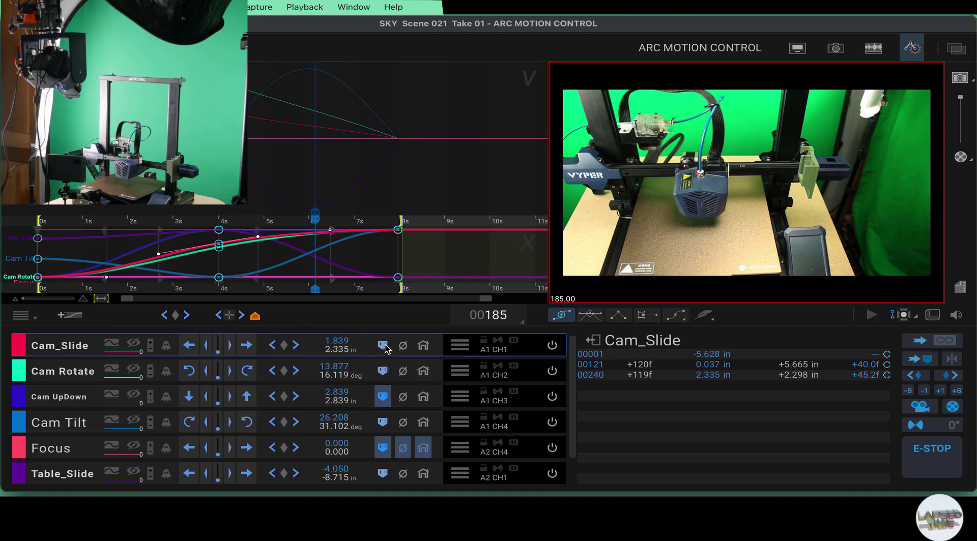
pyautogui.click(383, 372)
pyautogui.click(382, 422)
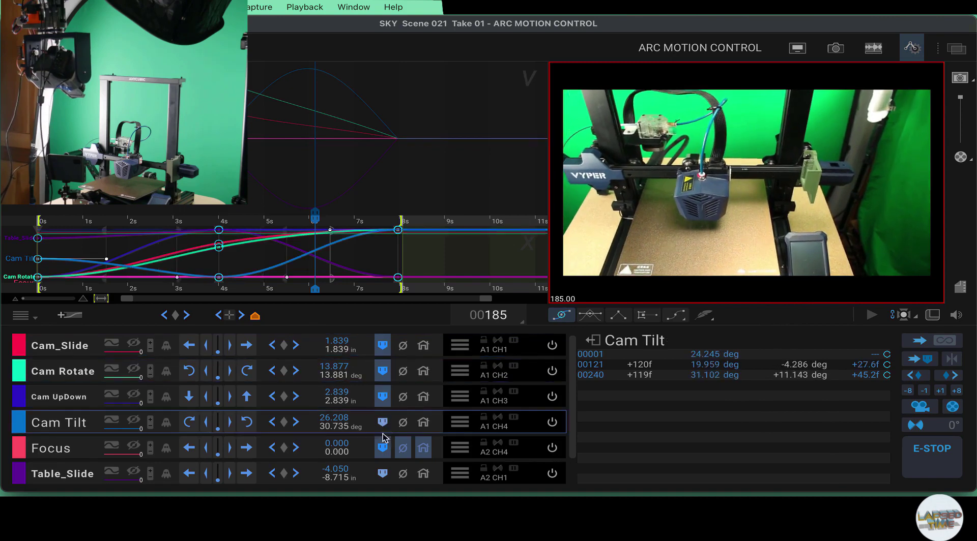
pyautogui.click(383, 473)
pyautogui.scroll(-1, 382, 474)
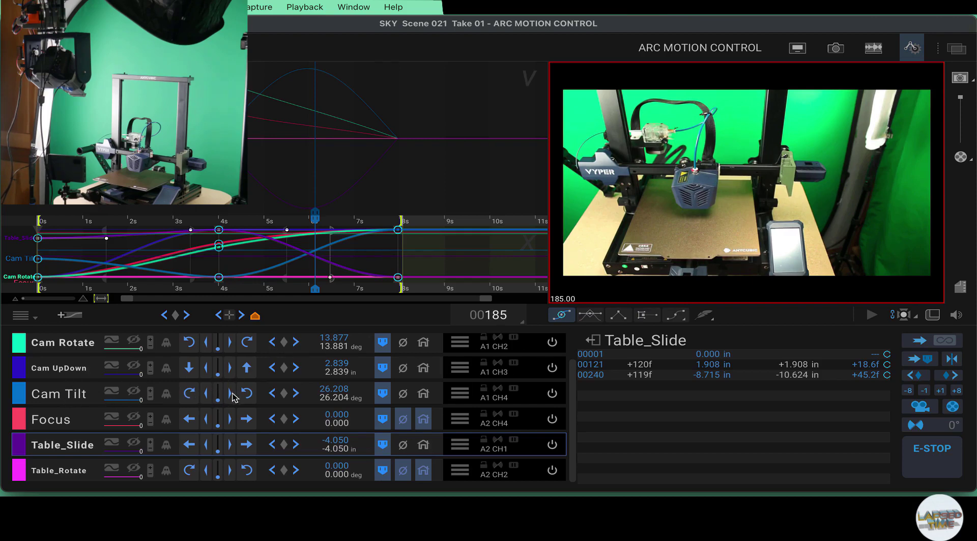
pyautogui.click(189, 394)
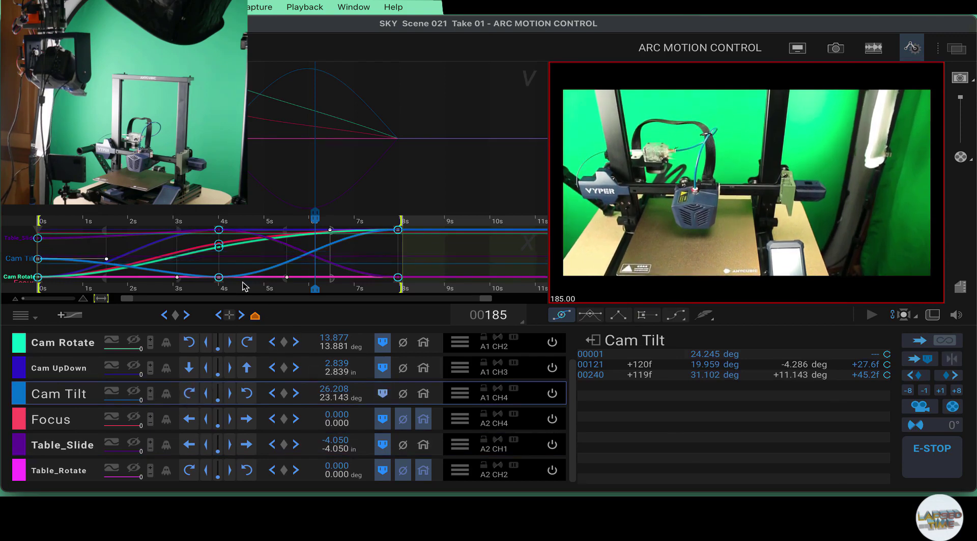
pyautogui.click(175, 316)
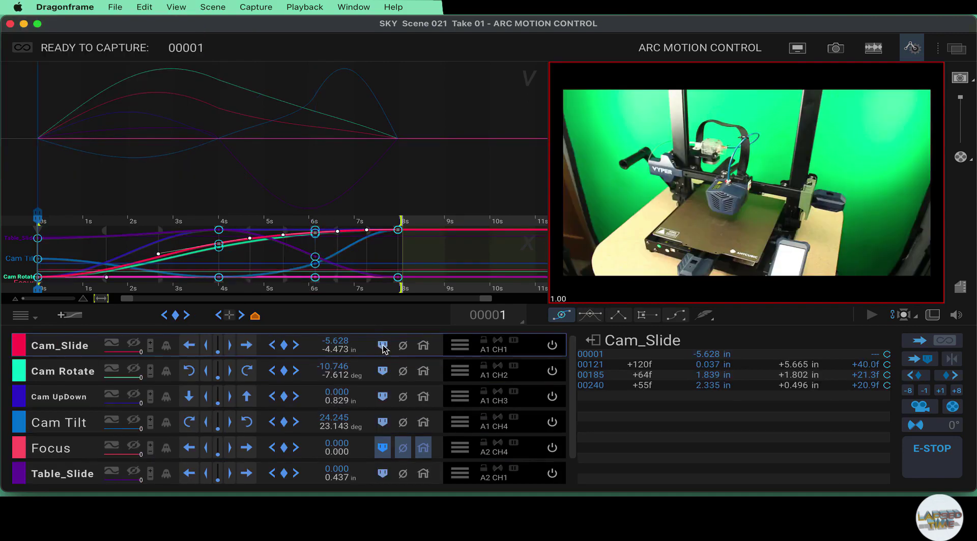
# - Send Cam_Slide through Table_Slide to their frame-1 positions (Cam_Slide -5.628 in, Cam Tilt 24.245 deg)
pyautogui.click(382, 347)
pyautogui.click(382, 372)
pyautogui.click(382, 397)
pyautogui.click(383, 422)
pyautogui.click(383, 473)
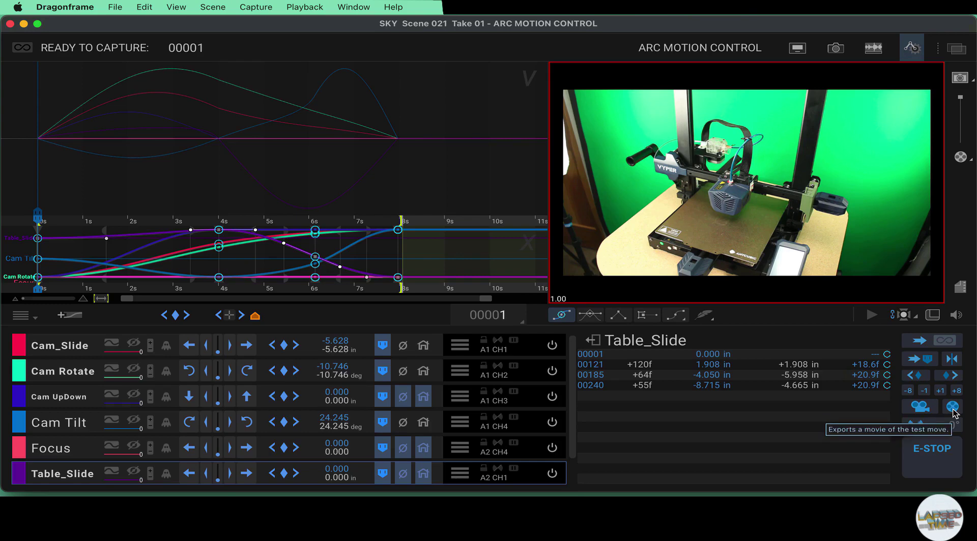
# - Run a move test over frames 1 to 242, ending with Cam Tilt at 31.102 deg
pyautogui.press('Up')
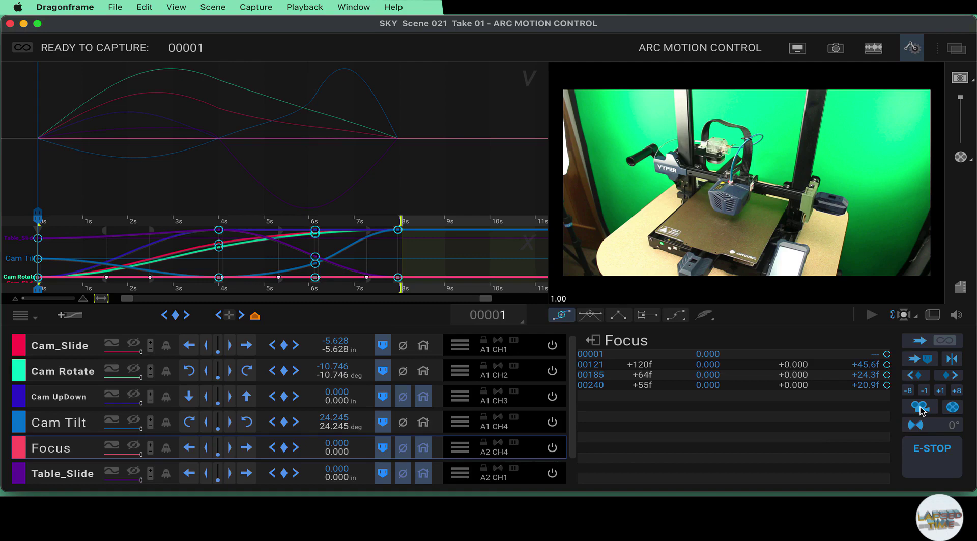
pyautogui.click(921, 409)
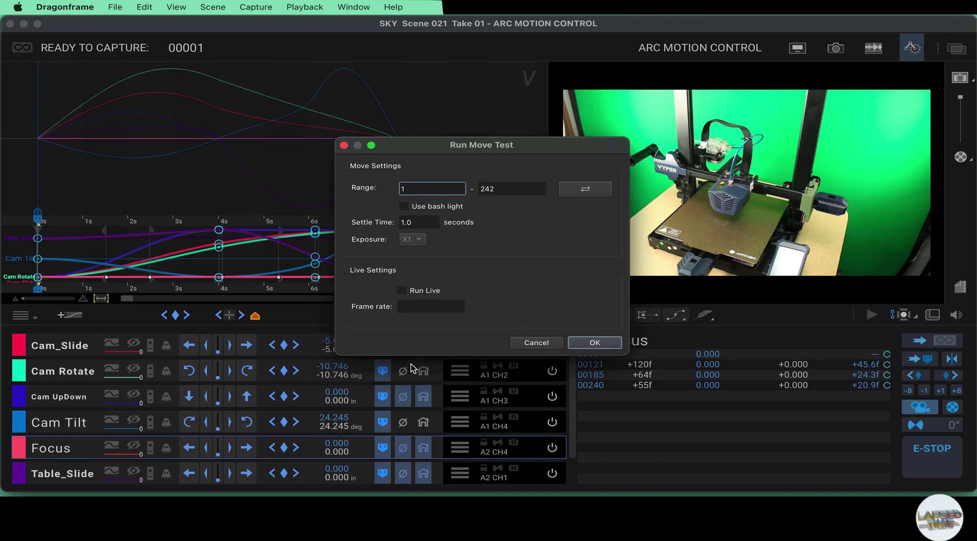
pyautogui.click(602, 344)
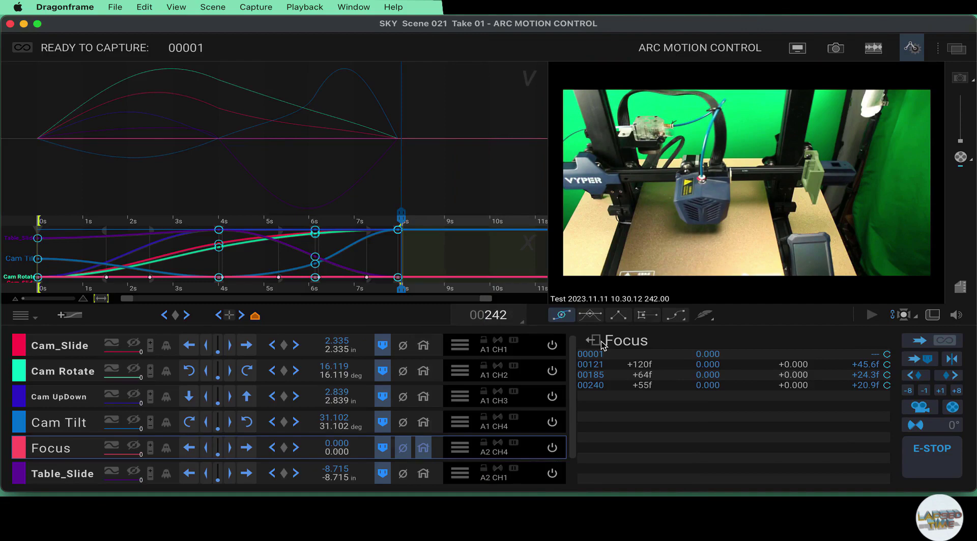
# - Export the move test as an mp4 (H.264/AAC) movie to the Desktop and open it
pyautogui.click(952, 408)
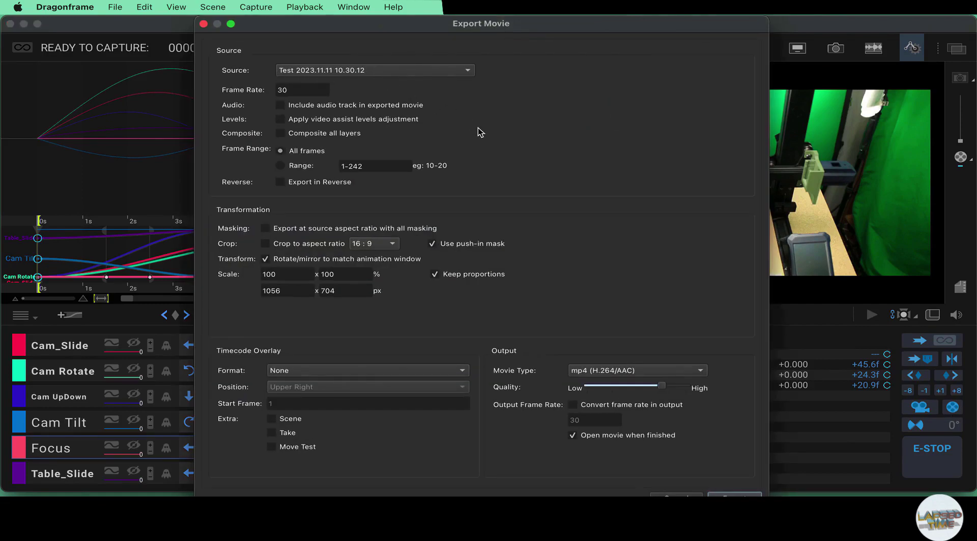
pyautogui.press('Return')
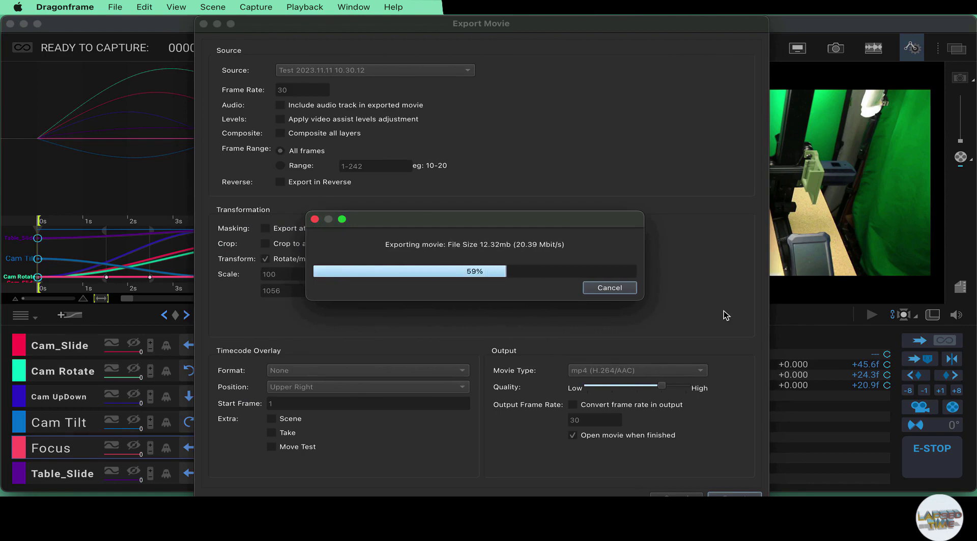
pyautogui.click(630, 282)
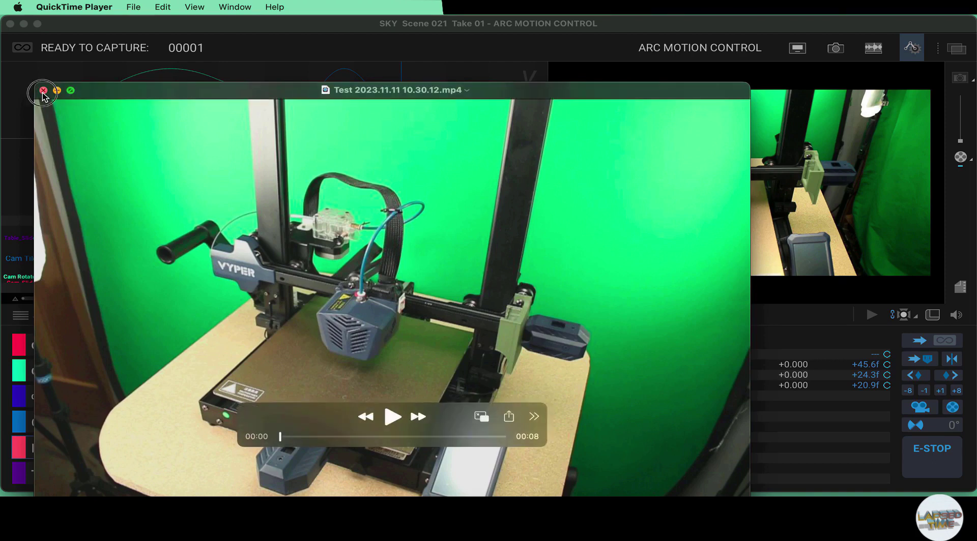
# - Close the QuickTime Player window playing the exported test clip
pyautogui.click(43, 91)
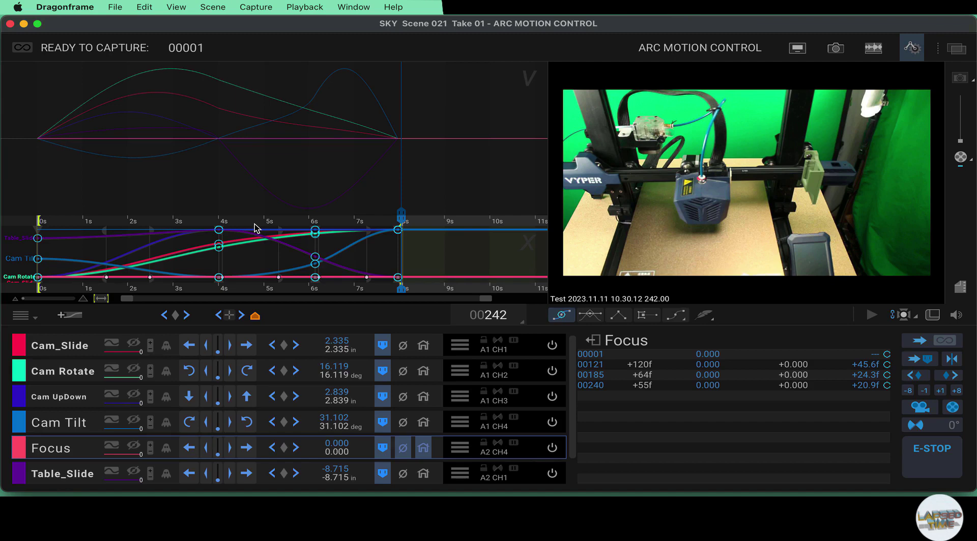
# - Send Cam_Slide, Cam Rotate and Cam UpDown to position 0
pyautogui.doubleClick(336, 351)
pyautogui.write('0')
pyautogui.press('Return')
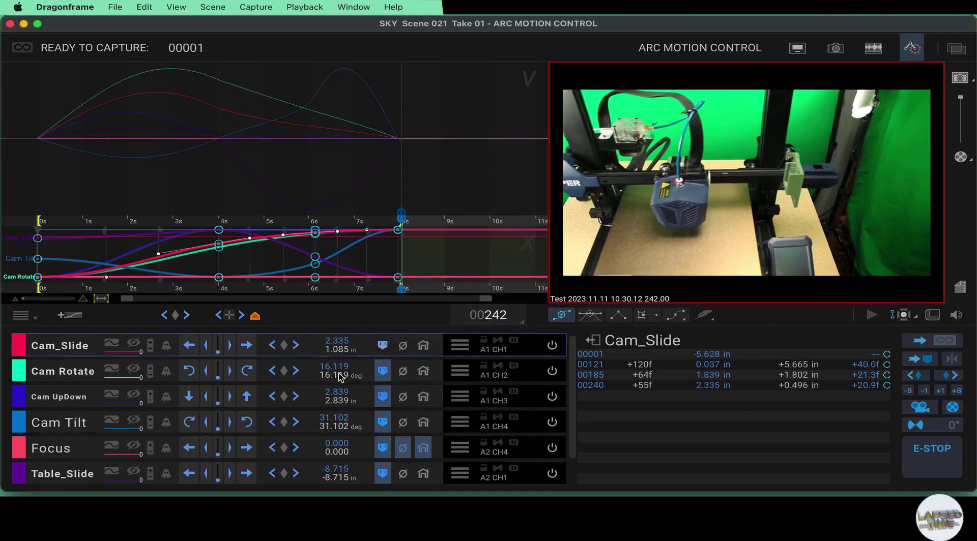
pyautogui.doubleClick(339, 379)
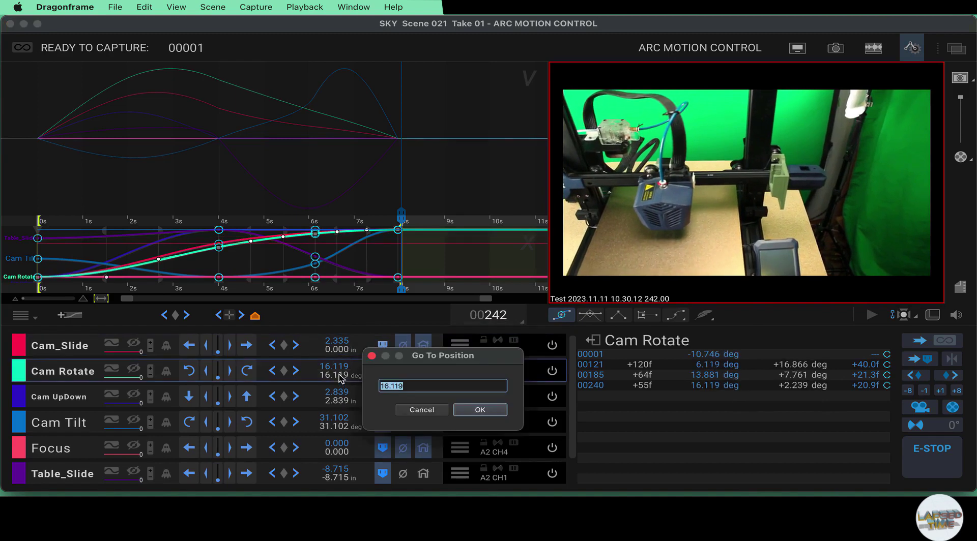
pyautogui.write('0')
pyautogui.press('Return')
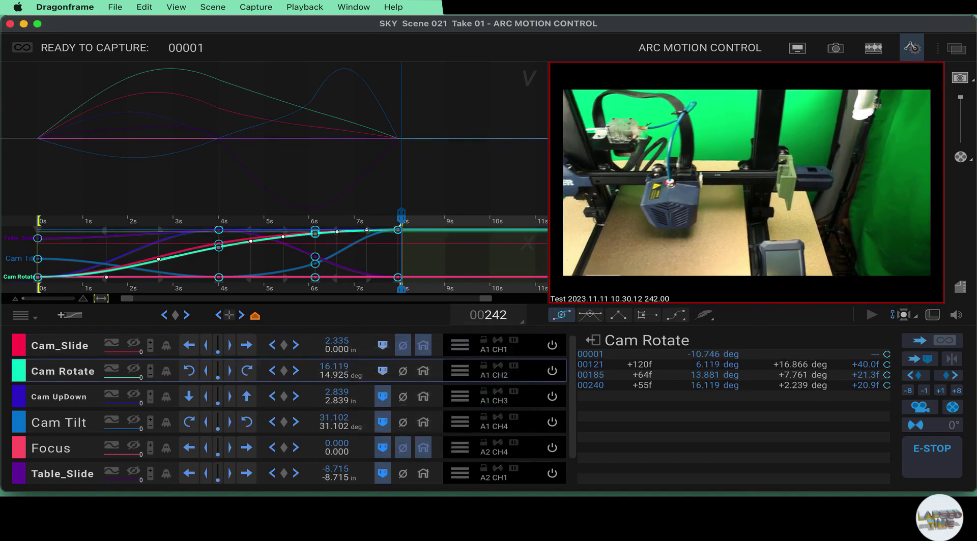
pyautogui.click(335, 404)
pyautogui.write('0')
pyautogui.press('Return')
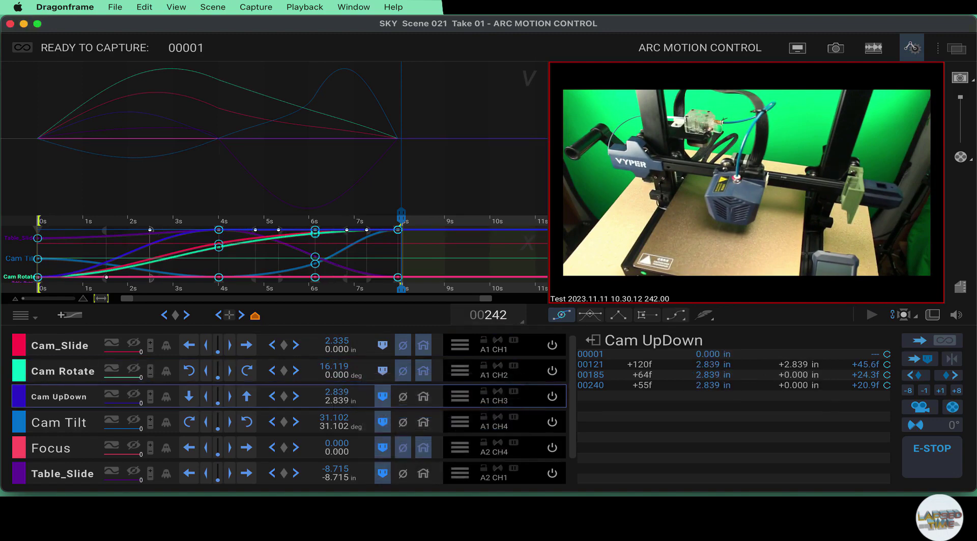
# - Send Cam Tilt and Table_Slide to position 0 as well
pyautogui.click(338, 427)
pyautogui.write('0')
pyautogui.press('Return')
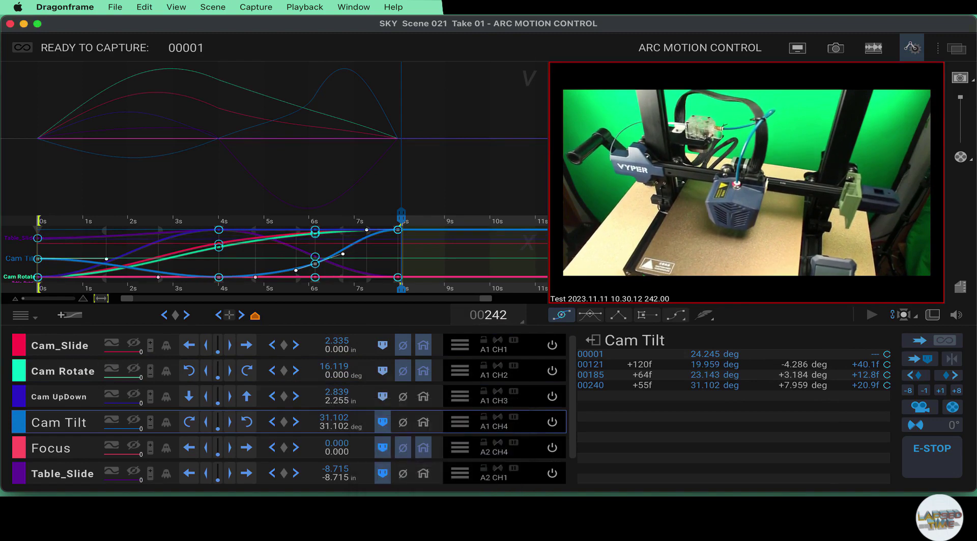
pyautogui.scroll(-1, 336, 465)
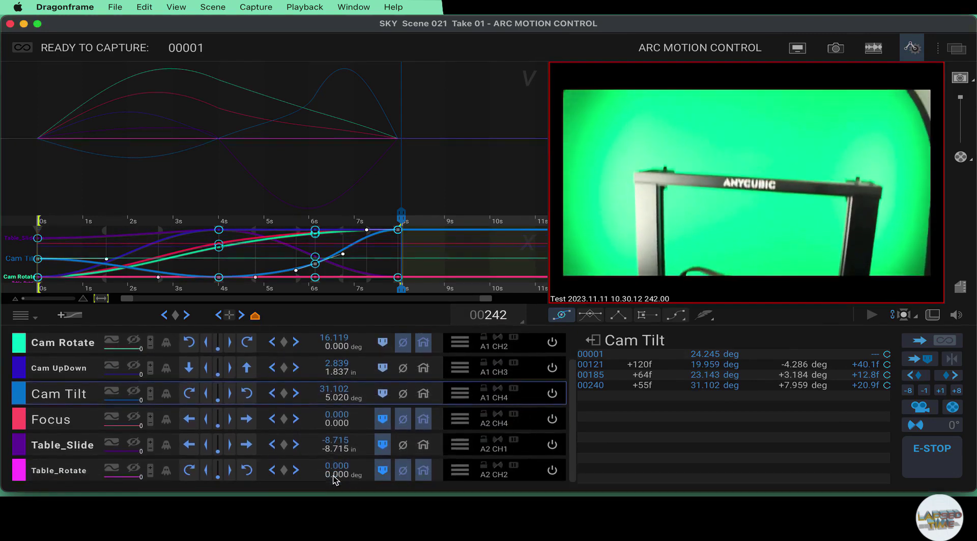
pyautogui.click(336, 449)
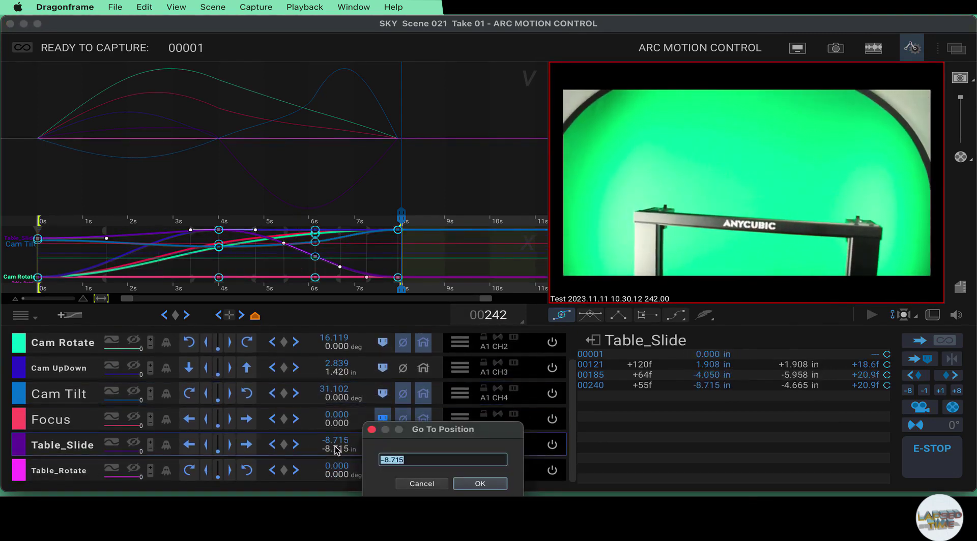
pyautogui.write('0')
pyautogui.press('Return')
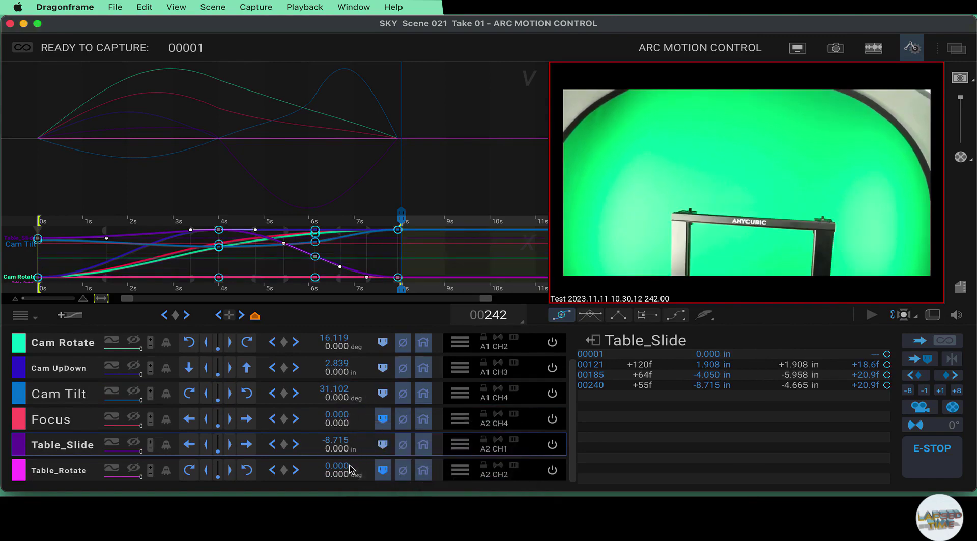
pyautogui.scroll(1, 336, 445)
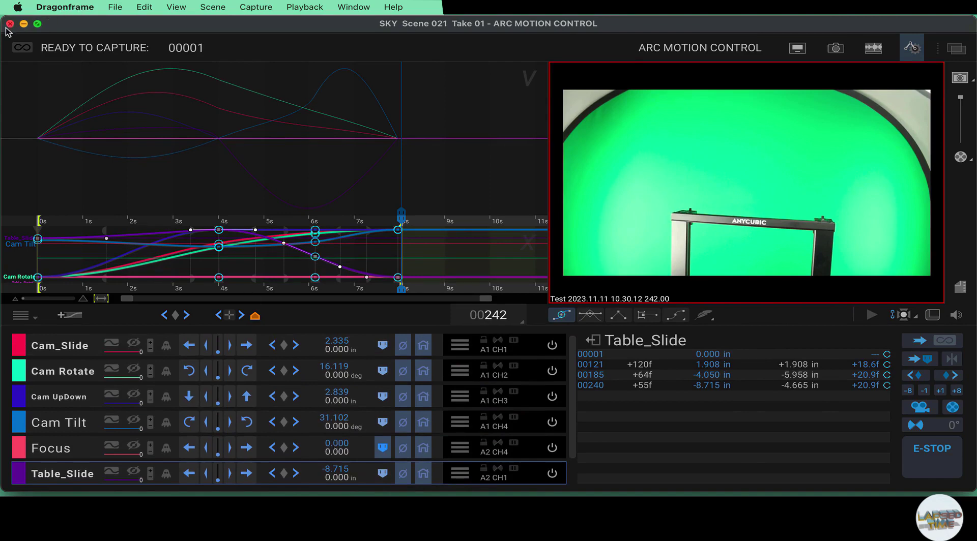
# - Quit Dragonframe from the Dragonframe menu so it can be relaunched on SKY Scene 021 Take 01
pyautogui.click(53, 12)
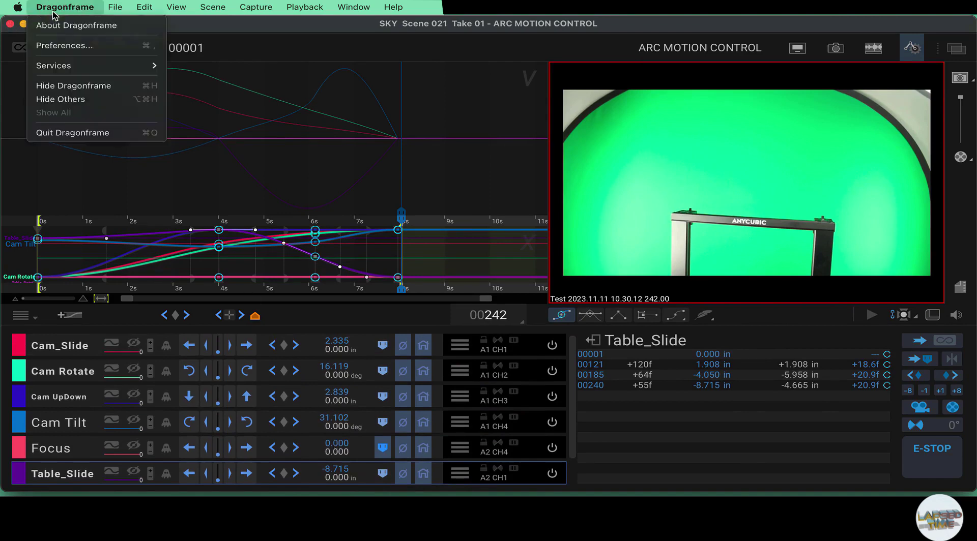
pyautogui.click(68, 132)
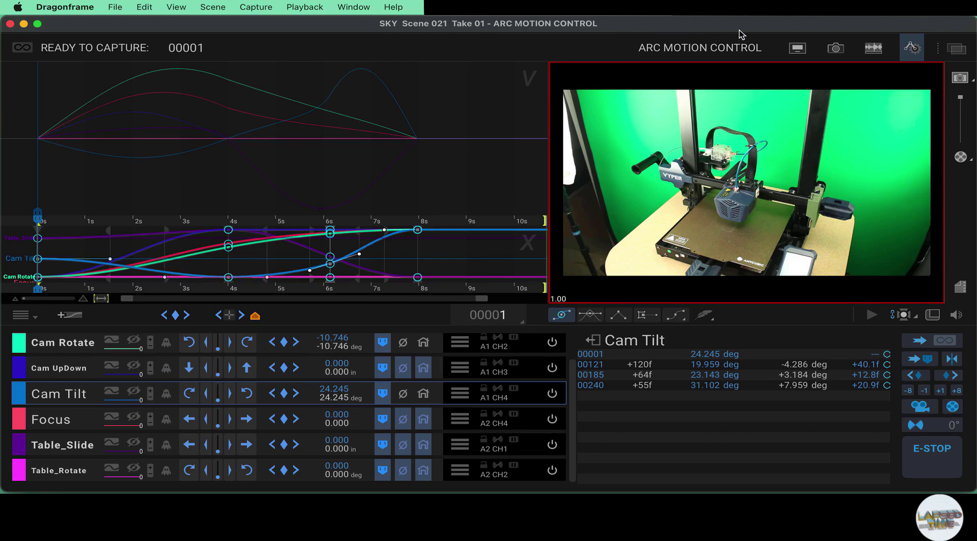
# - Switch to the Animation capture workspace with looping turned on for SKY Scene 021 Take 01
pyautogui.click(797, 49)
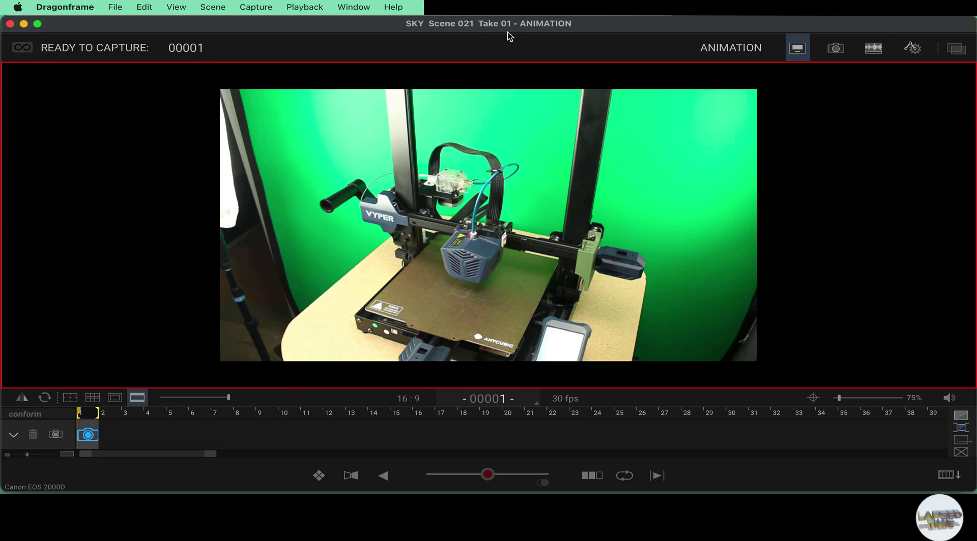
pyautogui.moveTo(142, 200)
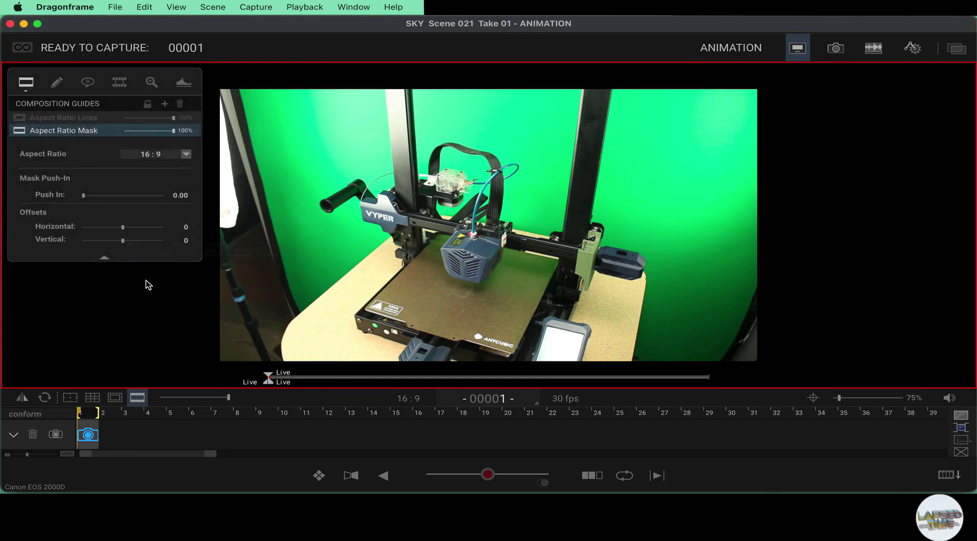
pyautogui.click(24, 51)
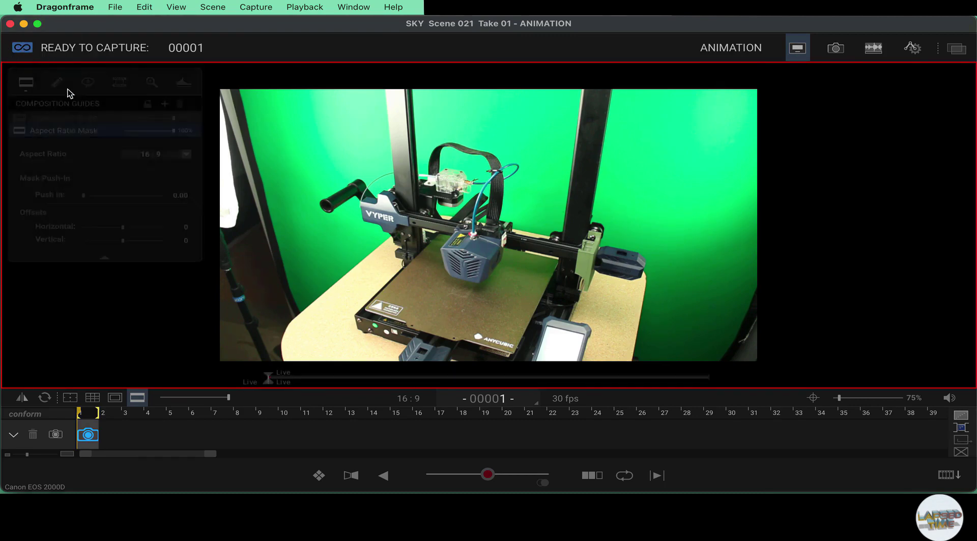
pyautogui.click(261, 8)
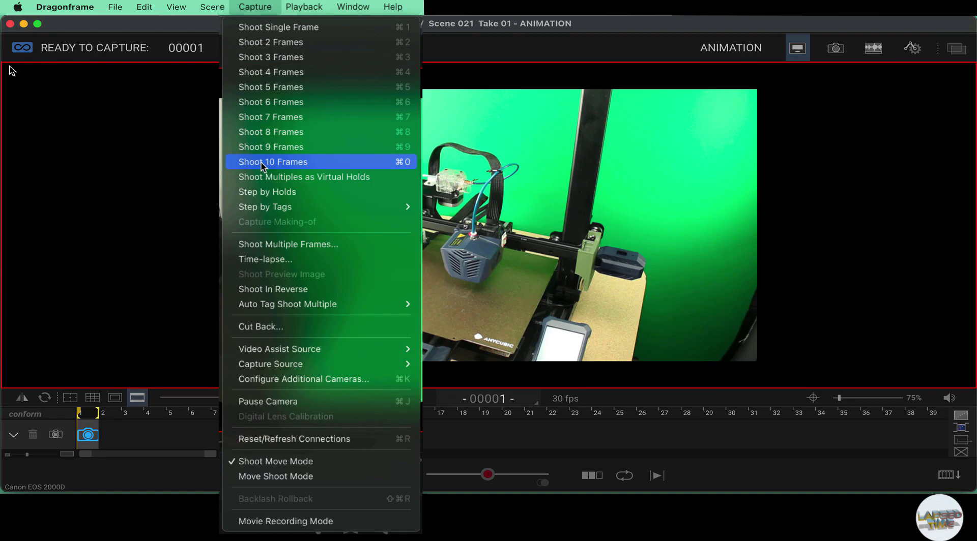
# - Shoot Multiple Frames with 240 frames, filling the timeline through frame 242
pyautogui.click(276, 249)
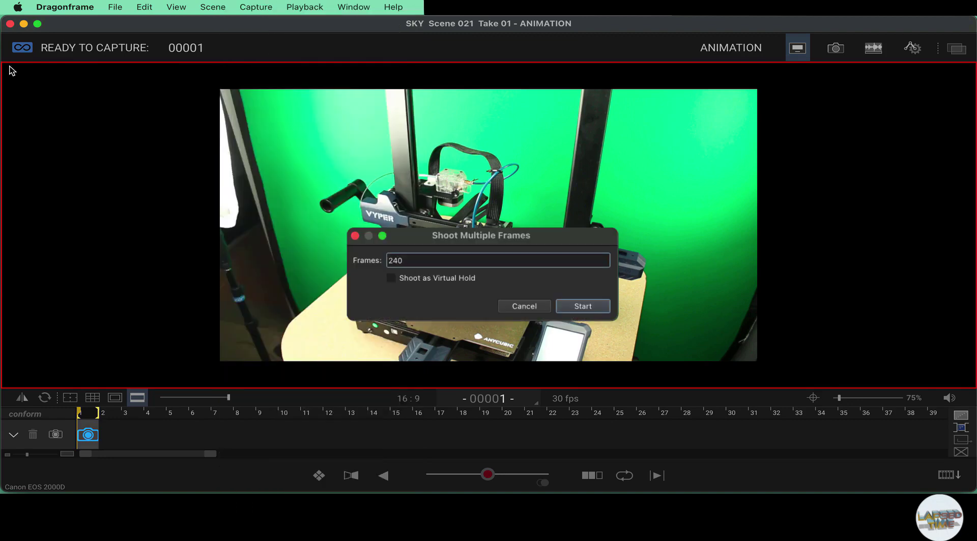
pyautogui.click(583, 306)
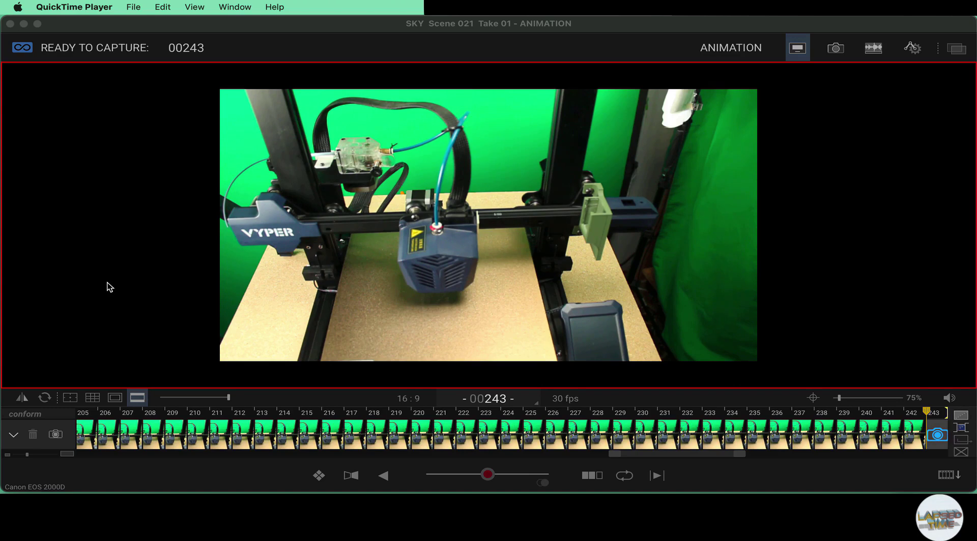
# - Open the Export Image Sequence dialog for the take from the File menu
pyautogui.click(28, 55)
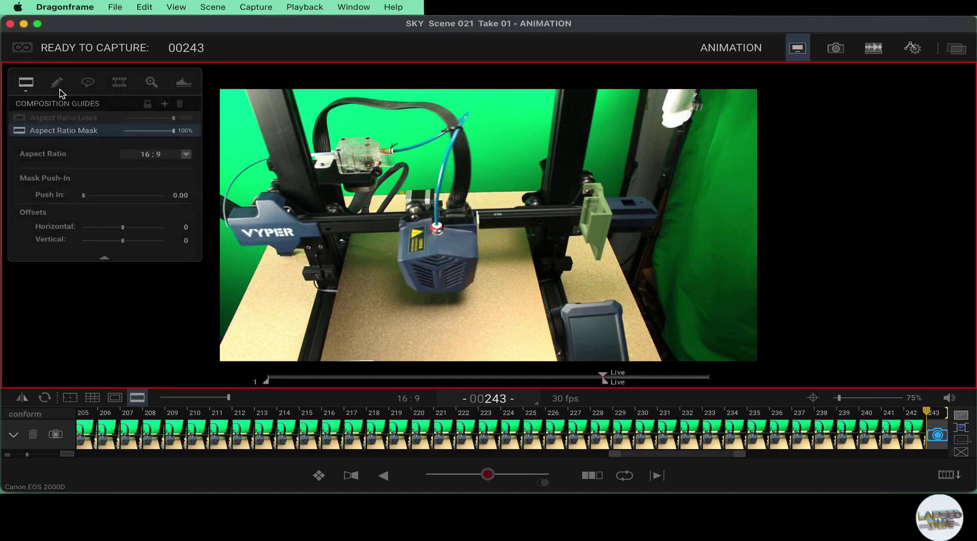
pyautogui.click(115, 7)
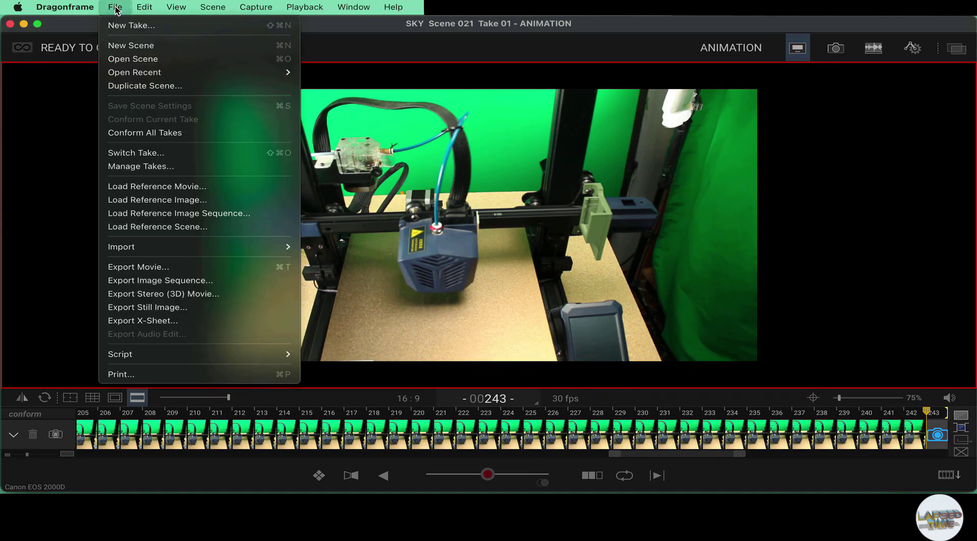
pyautogui.click(143, 280)
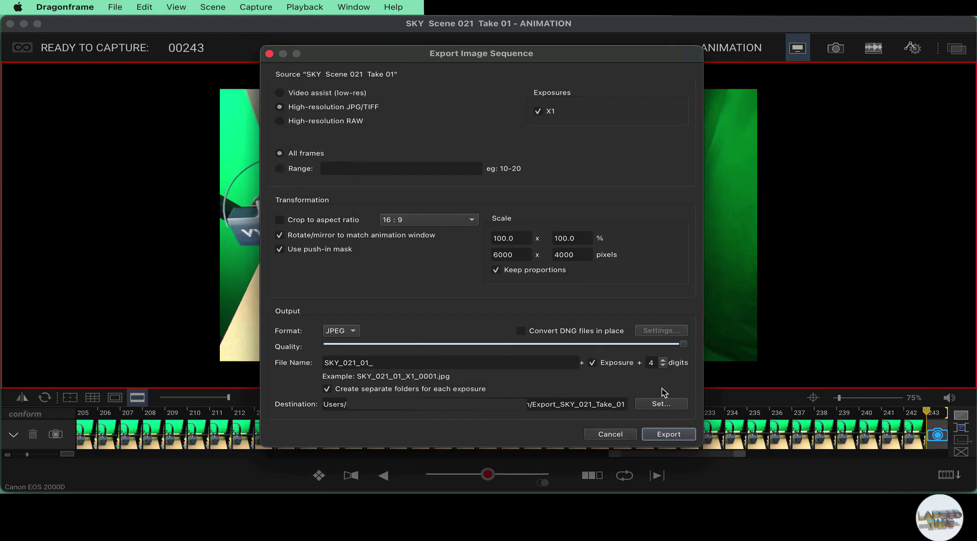
# - Export all frames of Scene 021 Take 01 as a high-resolution JPEG image sequence
pyautogui.click(664, 434)
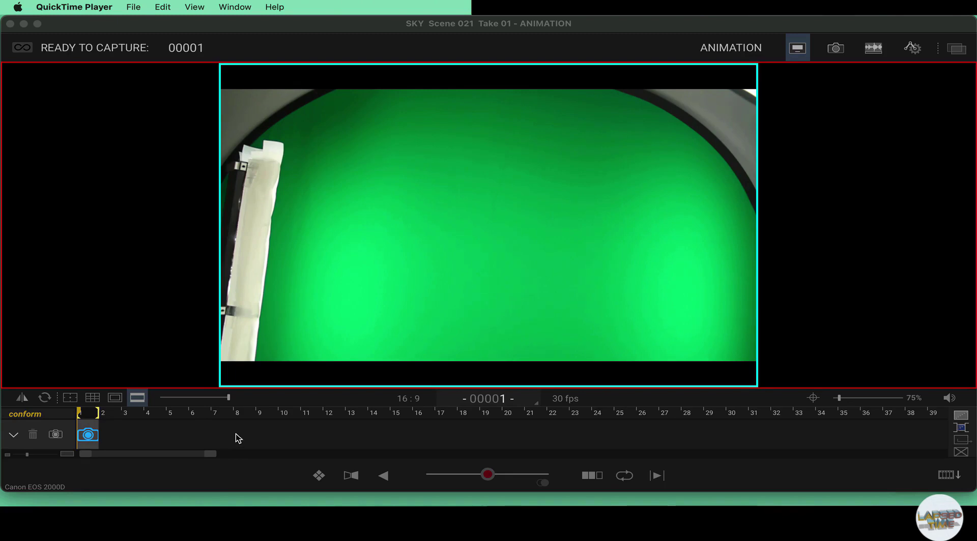
# - In Arc Motion Control, send the camera rig to 0s and show the Cam_Slide, Cam Rotate and Cam Tilt axes
pyautogui.click(912, 51)
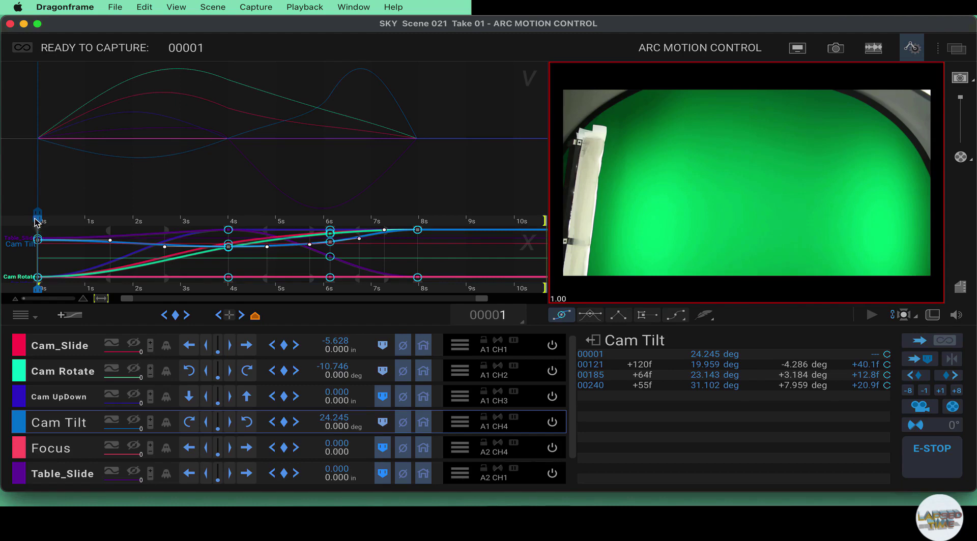
pyautogui.click(38, 224)
pyautogui.click(381, 350)
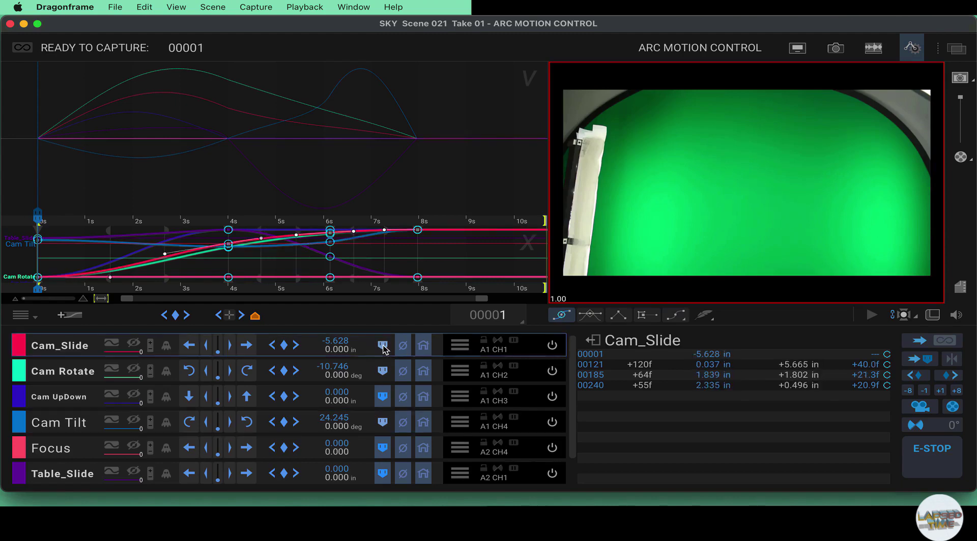
pyautogui.click(384, 367)
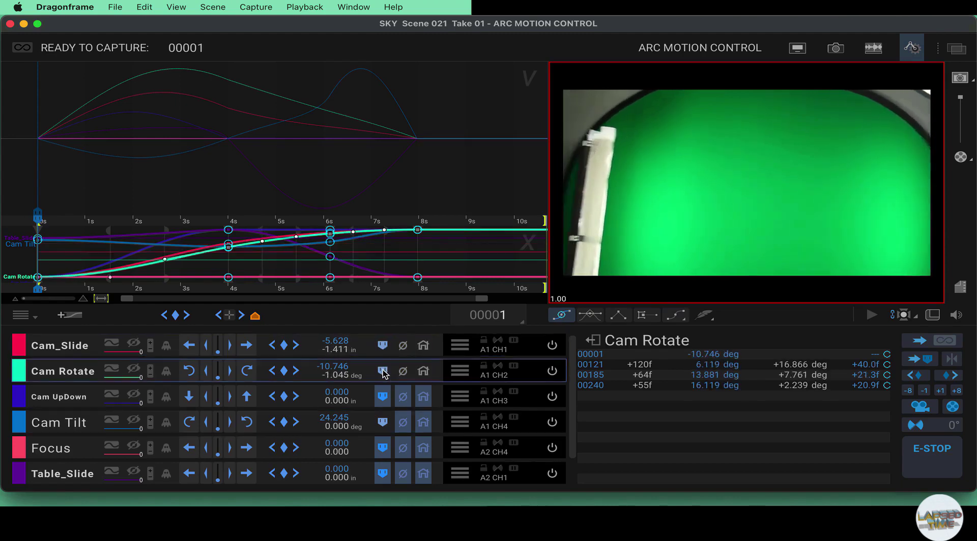
pyautogui.click(382, 421)
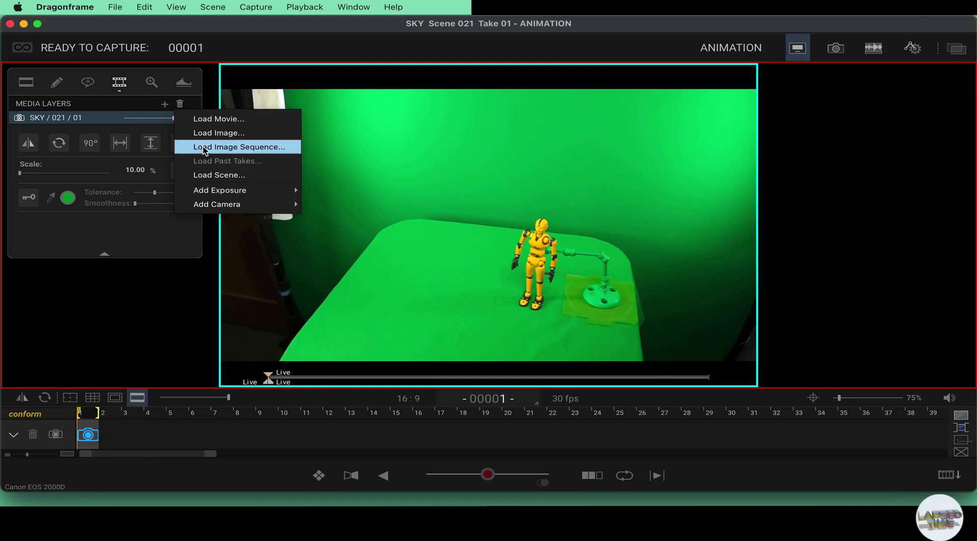
# - Load the Test .mp4 as a reference movie layer and place it below the SKY / 021 / 01 layer
pyautogui.click(204, 119)
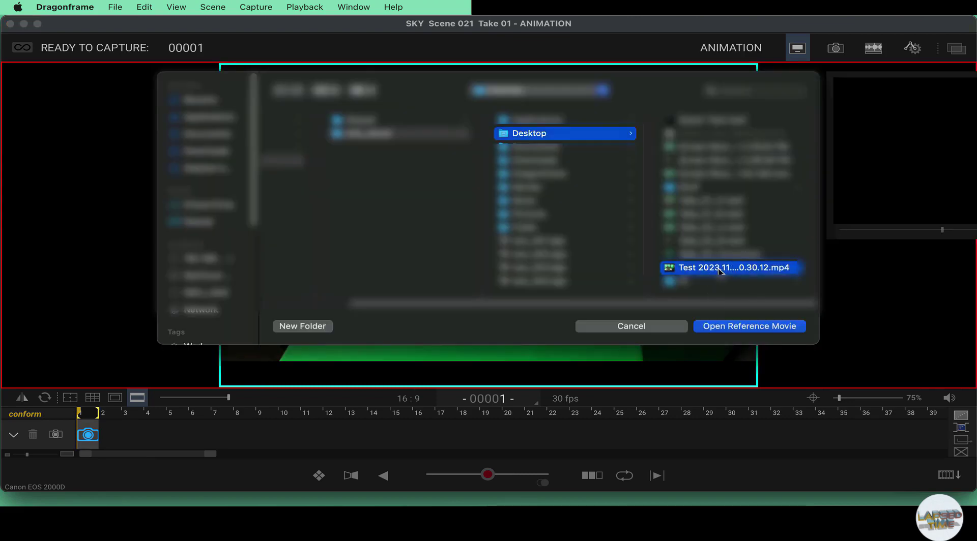
pyautogui.click(718, 272)
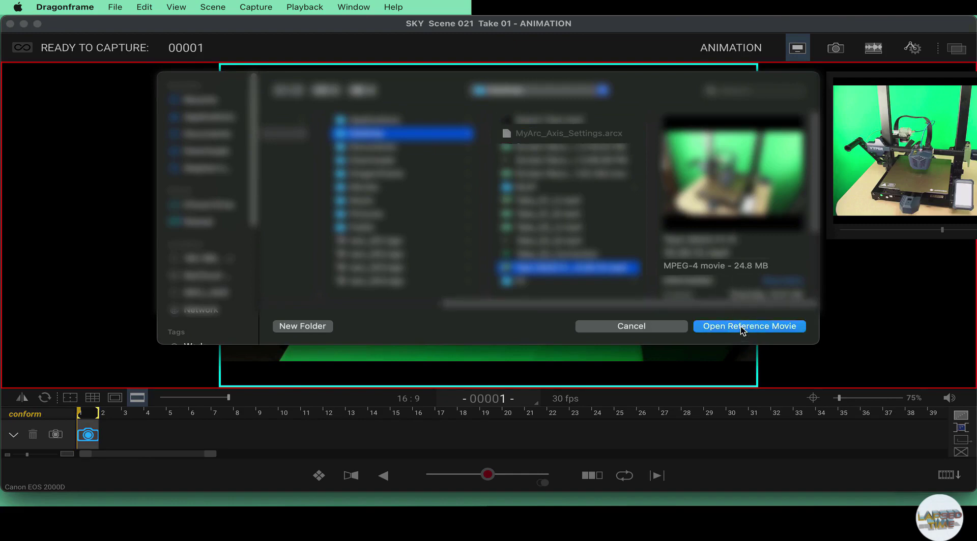
pyautogui.click(740, 326)
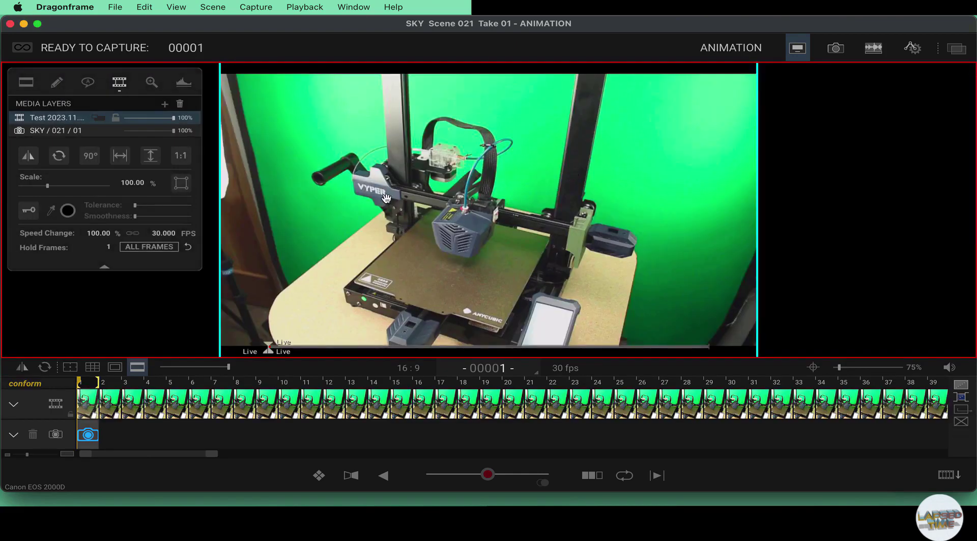
pyautogui.click(52, 121)
pyautogui.moveTo(53, 121); pyautogui.dragTo(54, 135)
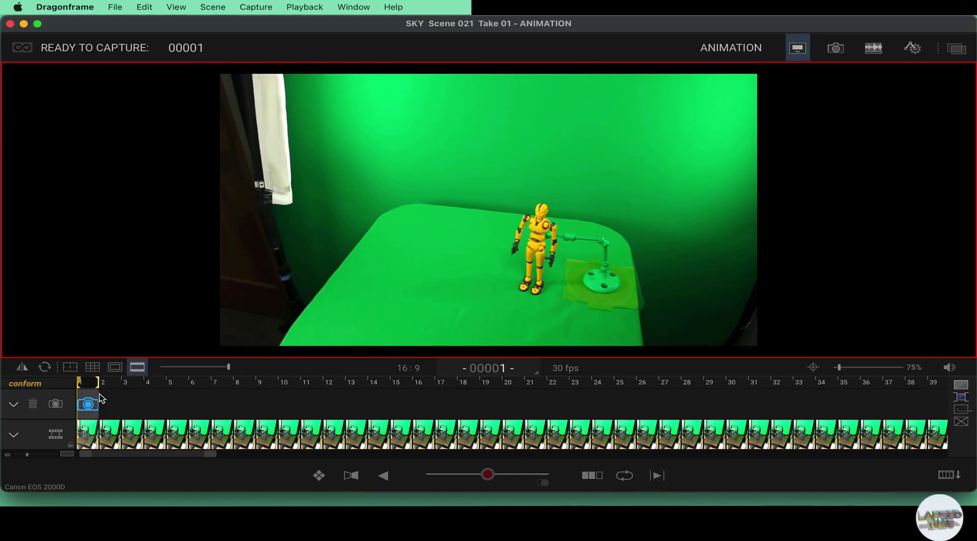
# - Turn on chroma key for the SKY layer, sample the green floor, and fine-tune the Tolerance
pyautogui.moveTo(105, 233)
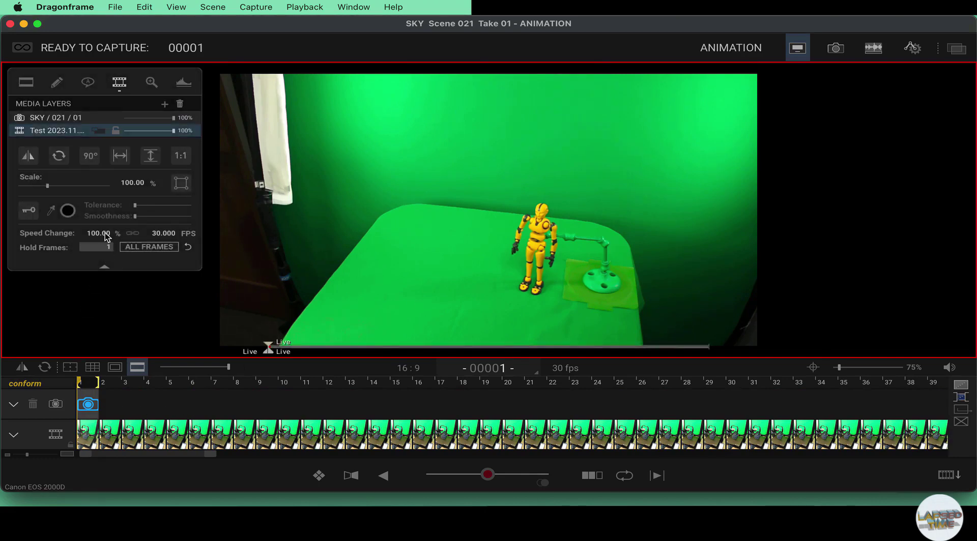
pyautogui.click(61, 121)
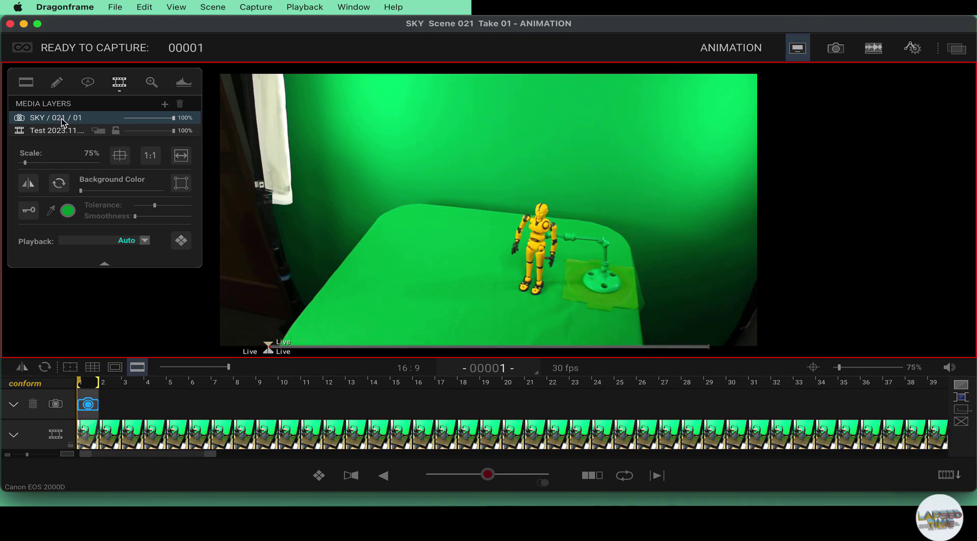
pyautogui.click(29, 214)
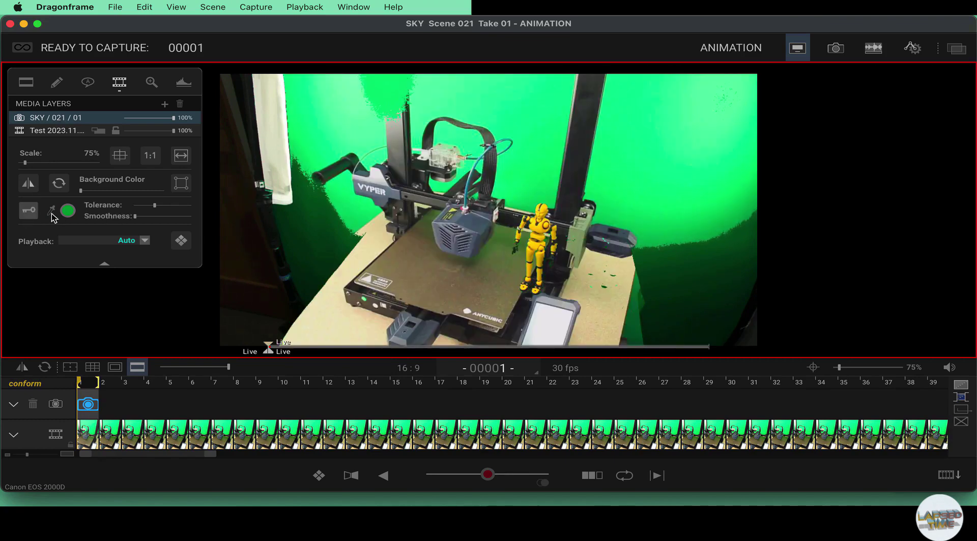
pyautogui.moveTo(155, 205); pyautogui.dragTo(118, 209)
pyautogui.click(52, 210)
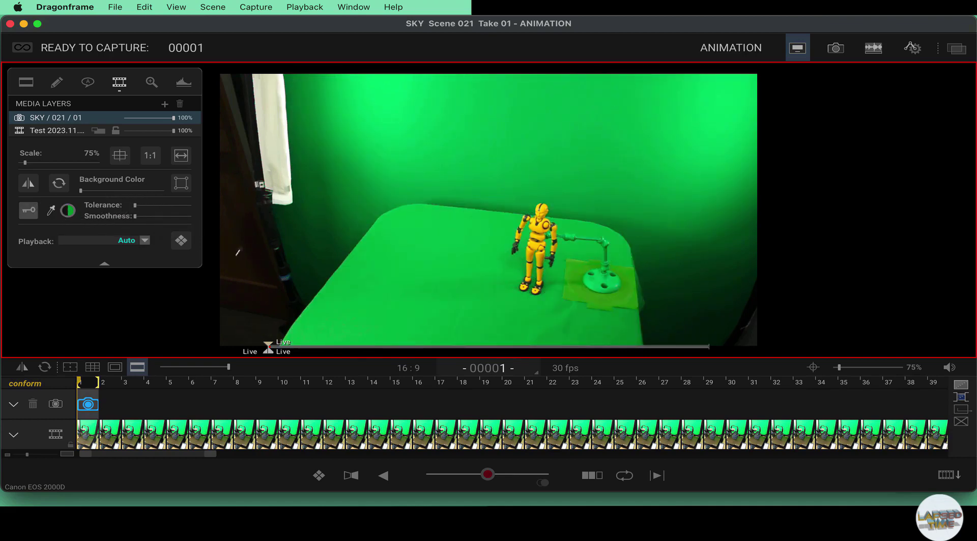
pyautogui.click(507, 275)
pyautogui.moveTo(135, 206); pyautogui.dragTo(155, 213)
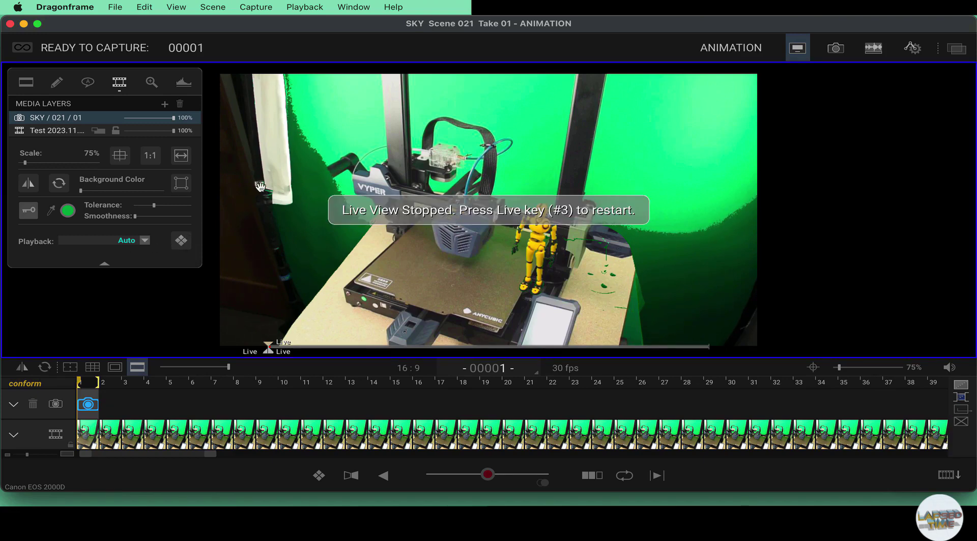
# - Scale the Test printer movie layer to 180% and shift the image up and left
pyautogui.click(46, 133)
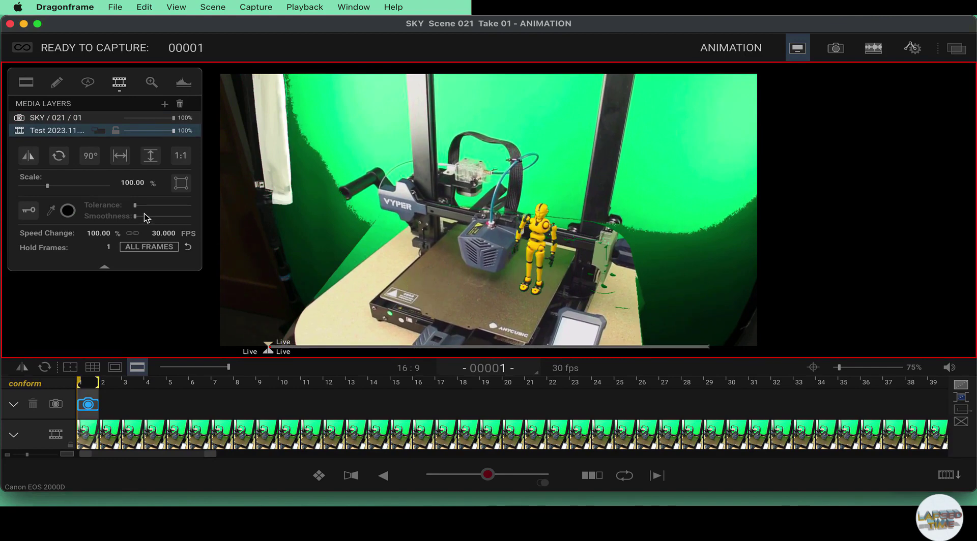
pyautogui.moveTo(50, 190); pyautogui.dragTo(74, 193)
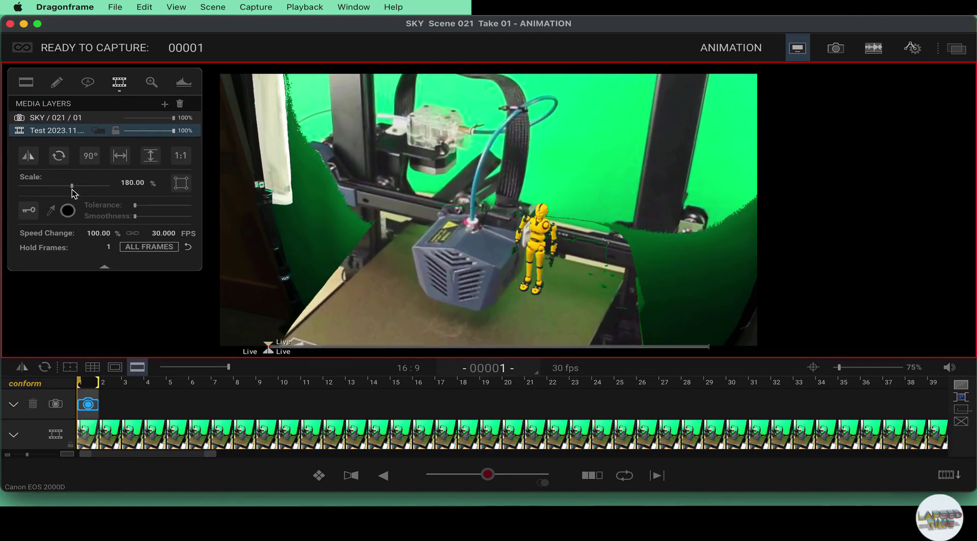
pyautogui.moveTo(401, 264); pyautogui.dragTo(379, 227)
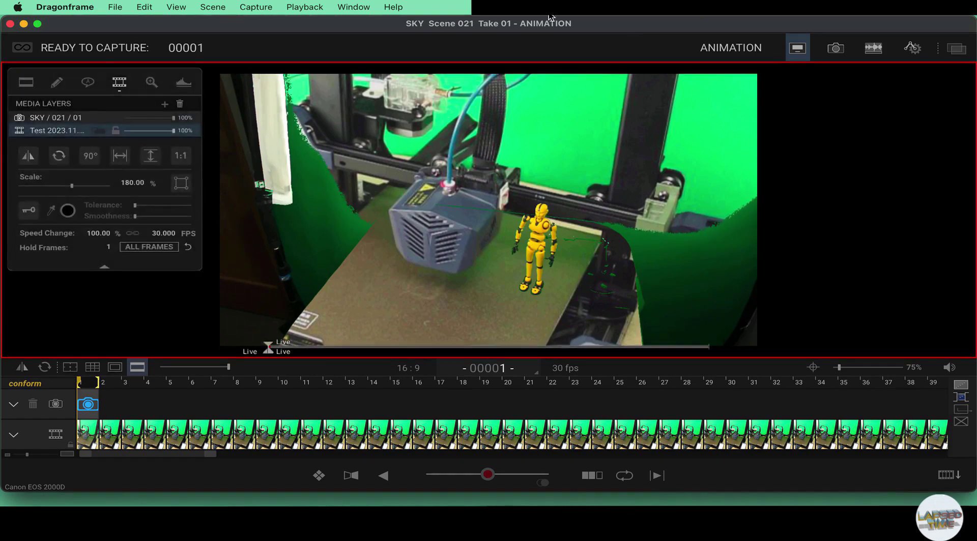
pyautogui.moveTo(309, 179)
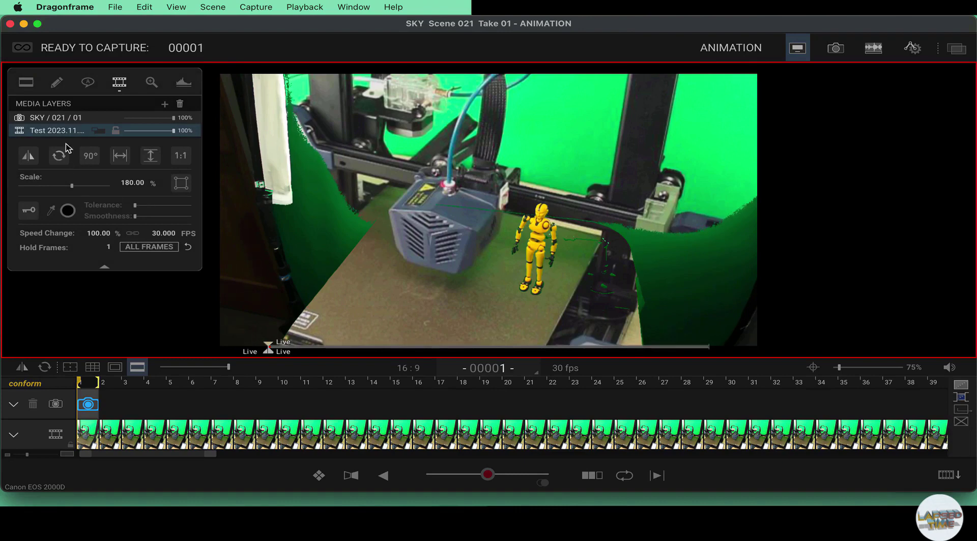
# - Dismiss the reference layer's Remove/Replace menu unchanged and scrub the timeline back to frame 00001
pyautogui.rightClick(60, 135)
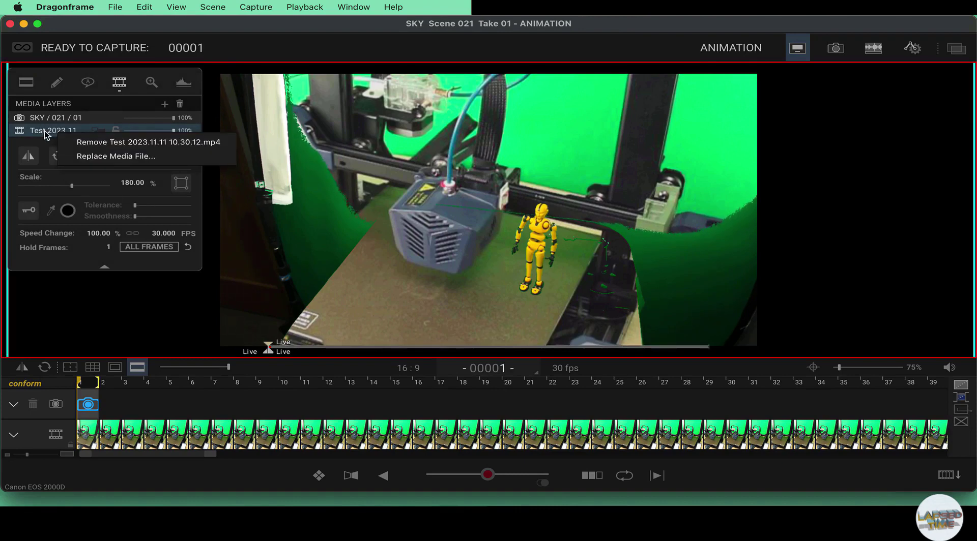
pyautogui.click(46, 134)
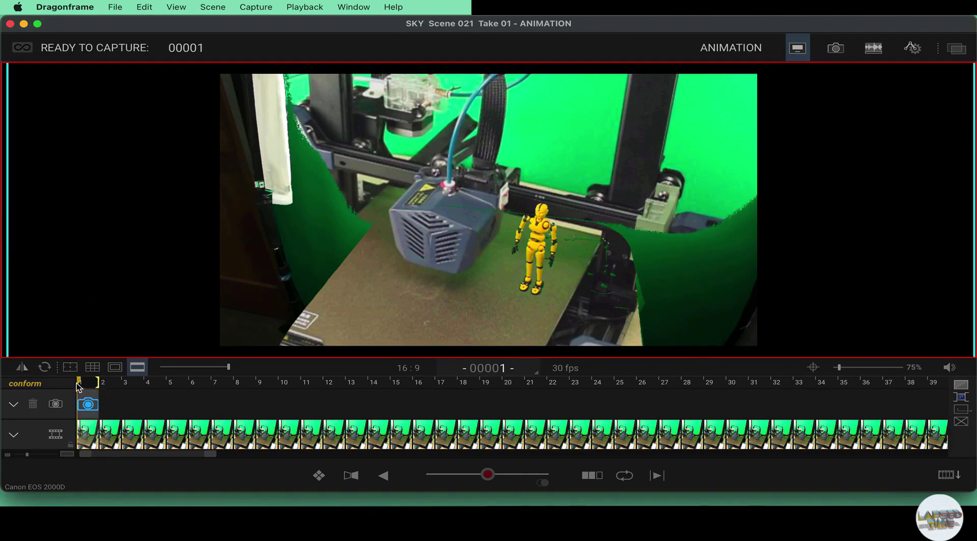
pyautogui.moveTo(76, 383); pyautogui.dragTo(6, 359)
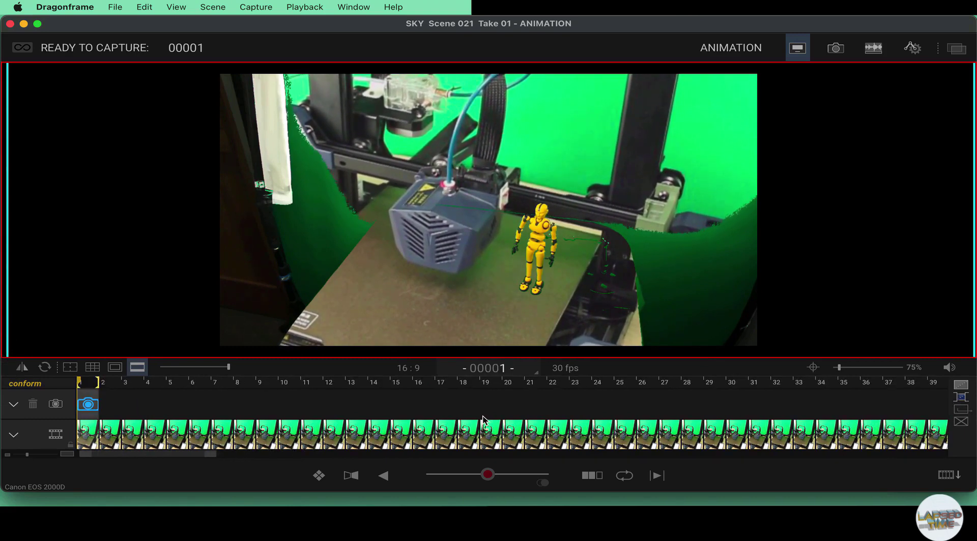